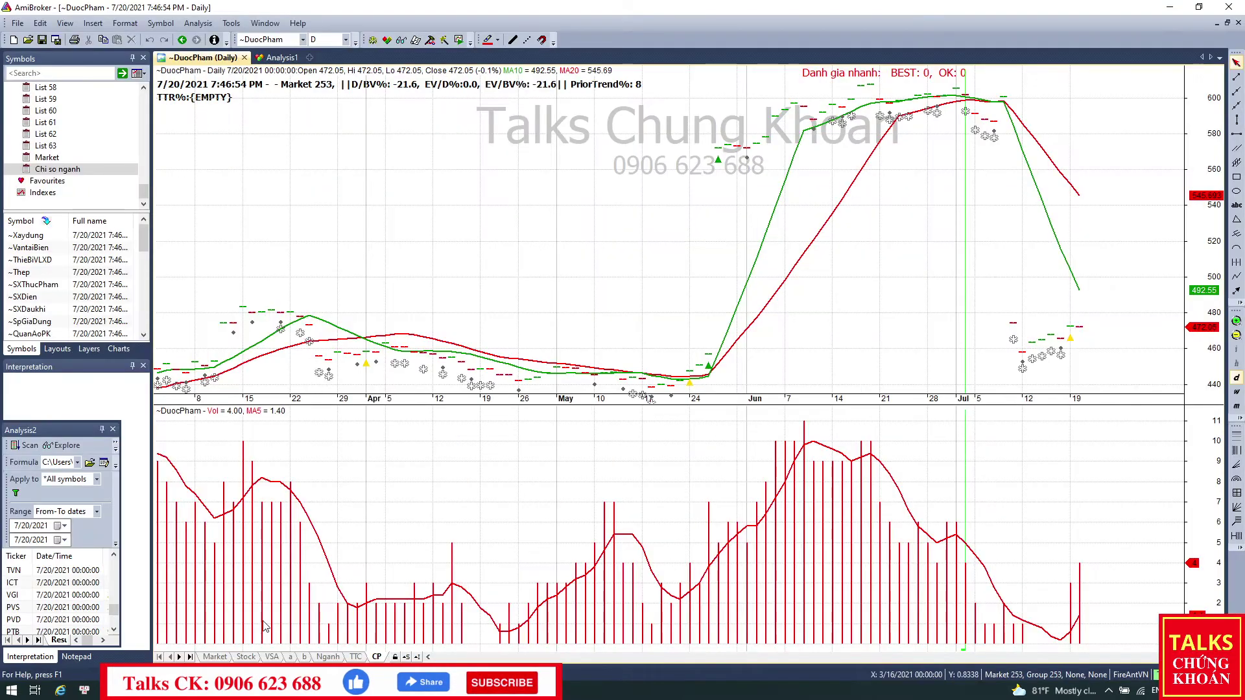
Display the VNINDEX daily chart from the Market list and inspect its 7/12/2021 and 7/20/2021 bars
{"action": "left_click", "coordinate": [92, 159]}
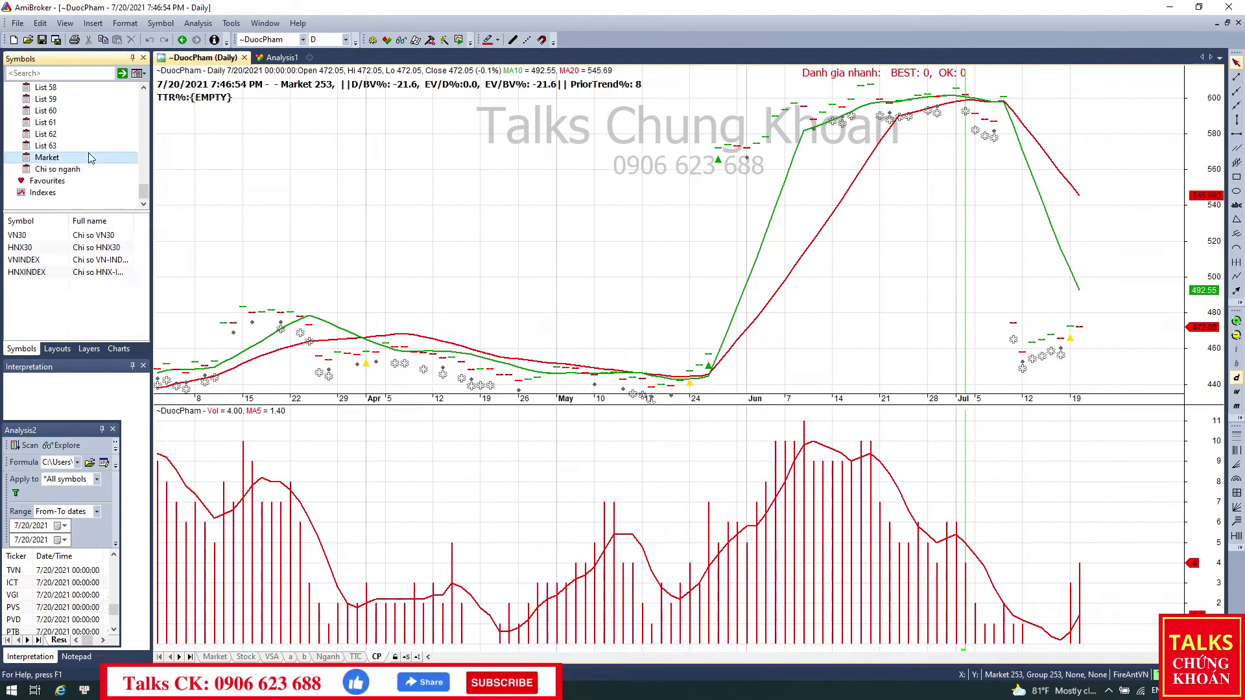
{"action": "left_click", "coordinate": [96, 259]}
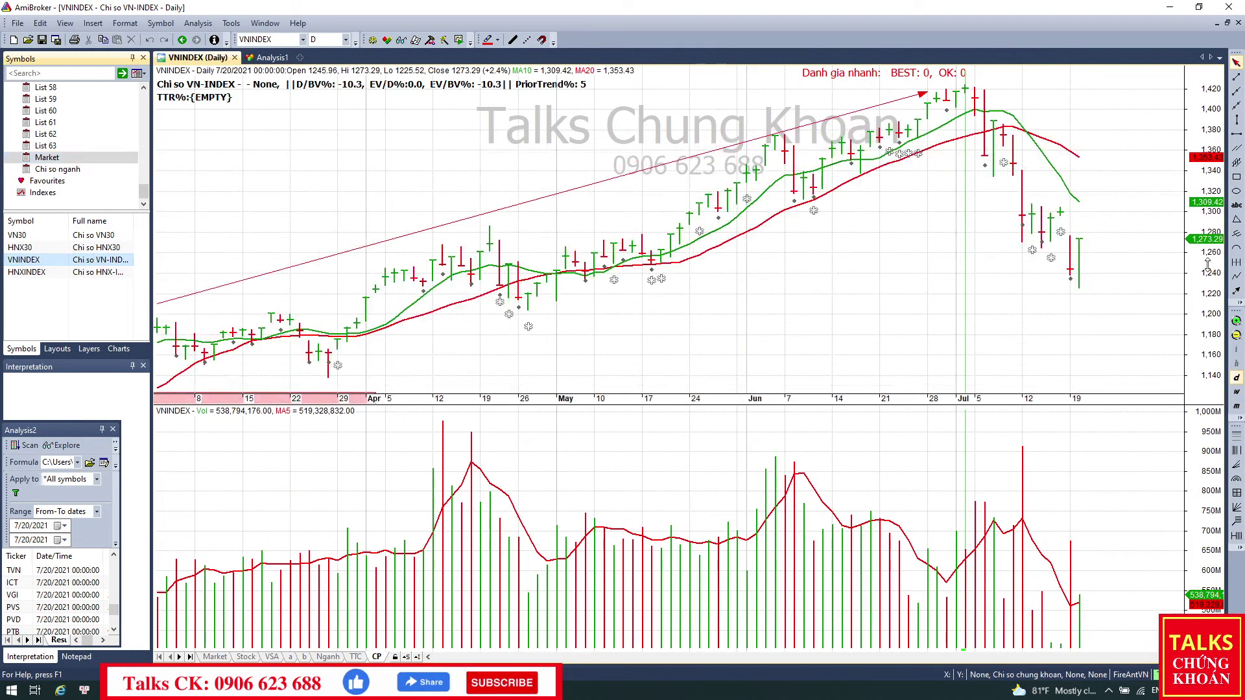
{"action": "left_click", "coordinate": [1023, 240]}
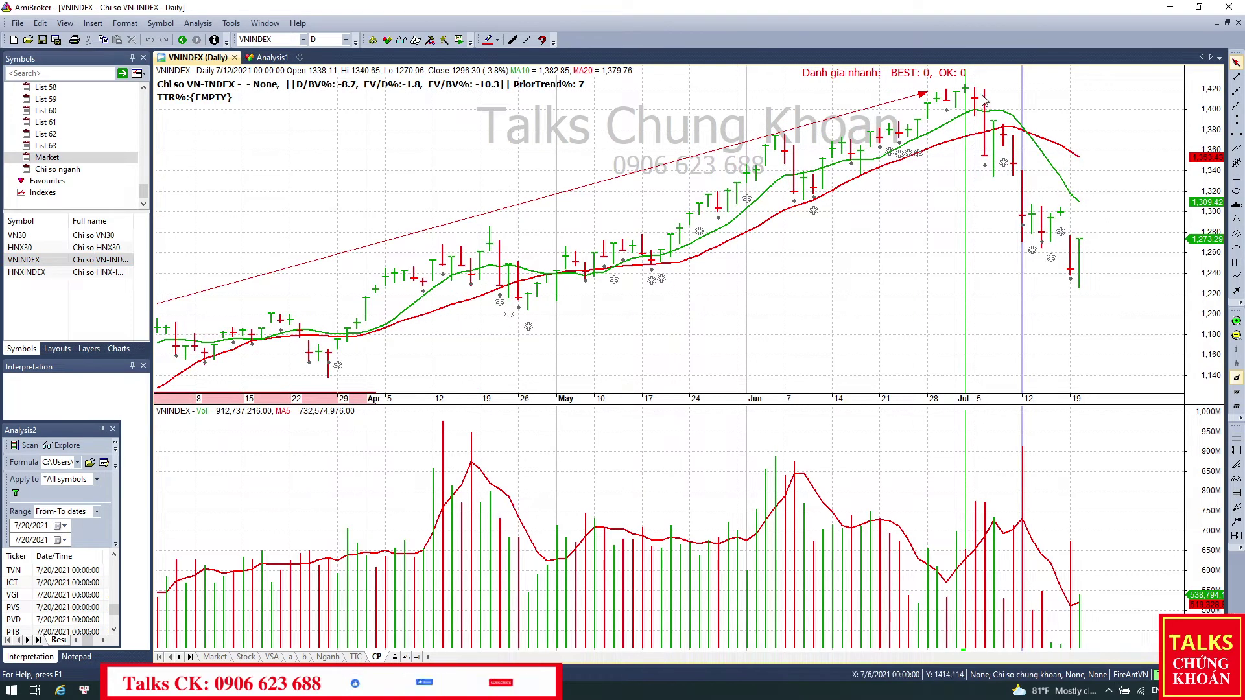
{"action": "left_click", "coordinate": [1080, 296]}
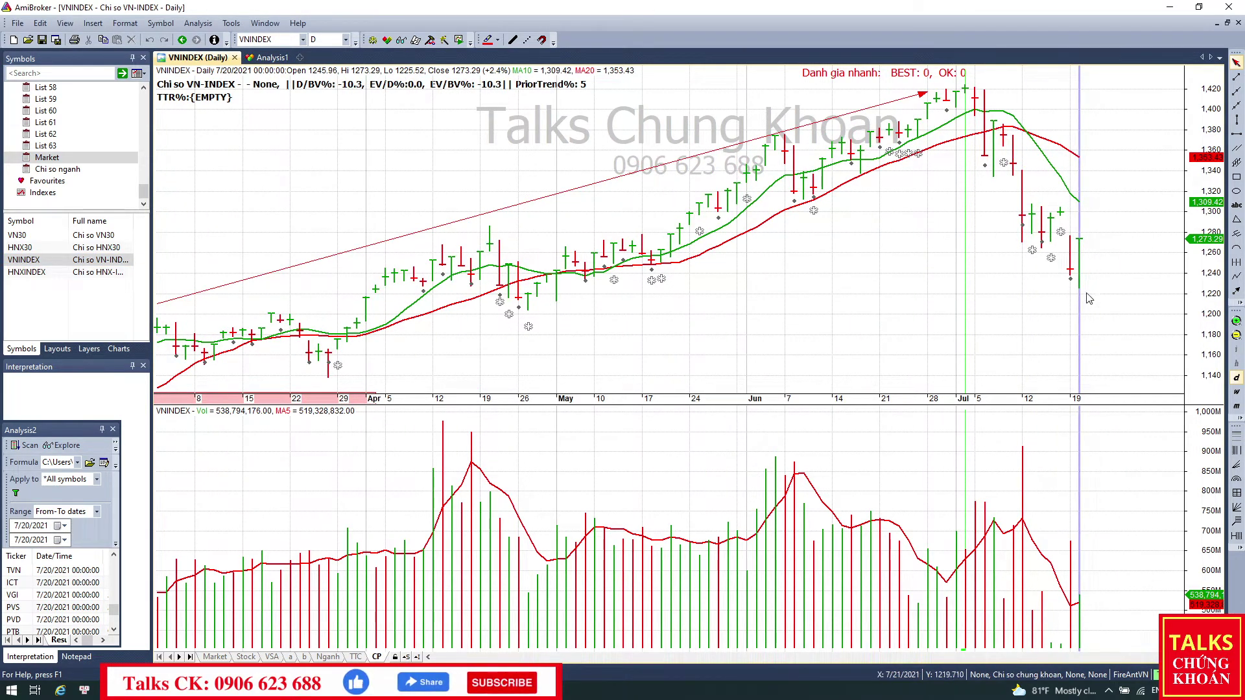
{"action": "mouse_move", "coordinate": [1161, 119]}
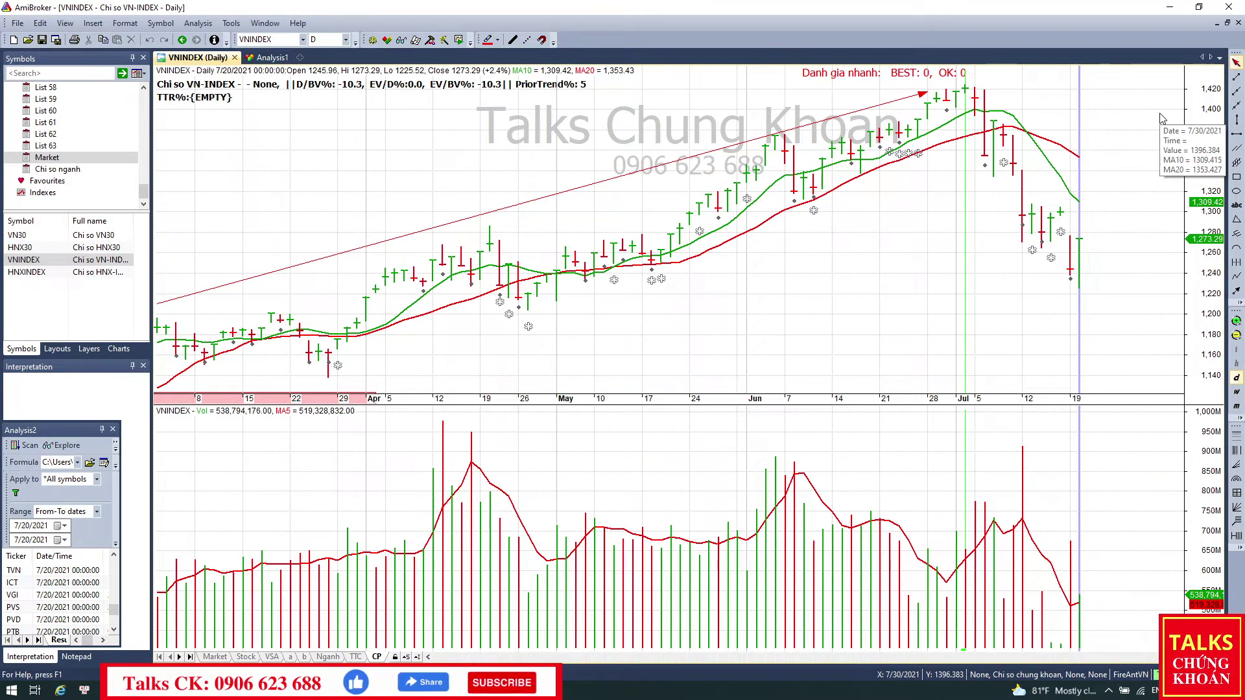
Compare the VNINDEX bar at the 7/2/2021 peak with the 7/19/2021 and 7/20/2021 bars
{"action": "left_click", "coordinate": [969, 99]}
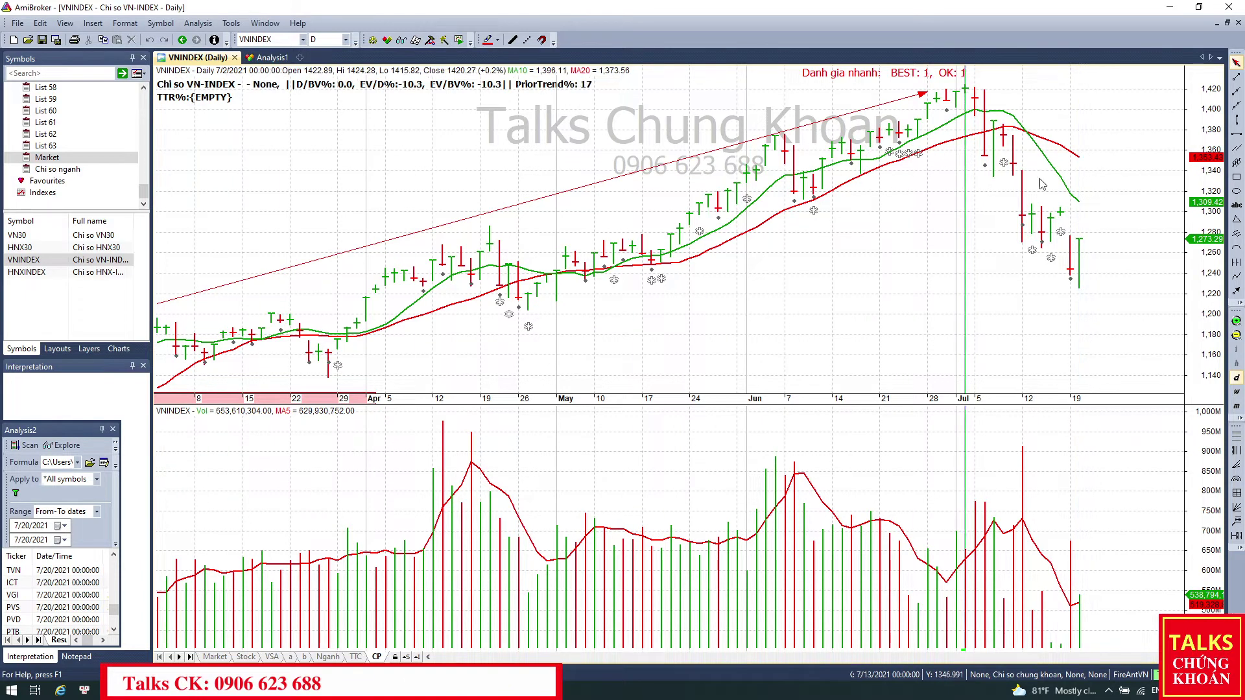
{"action": "left_click", "coordinate": [1071, 275]}
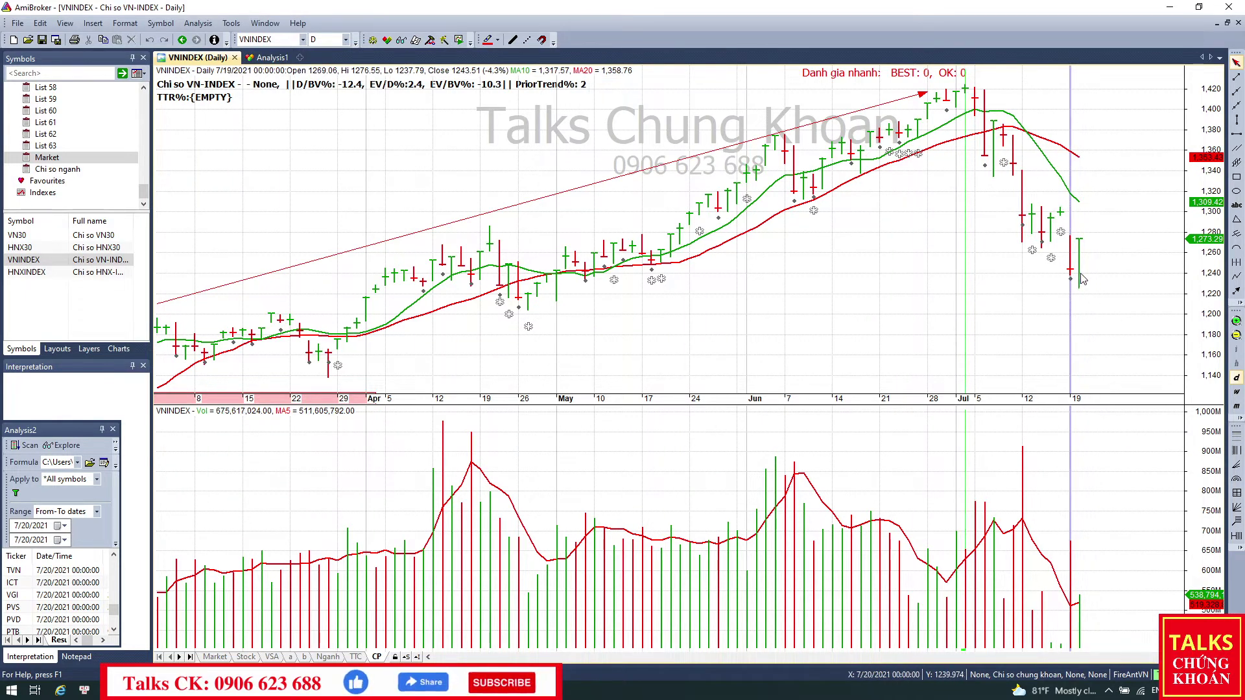
{"action": "left_click", "coordinate": [1079, 280]}
{"action": "left_click", "coordinate": [1072, 275]}
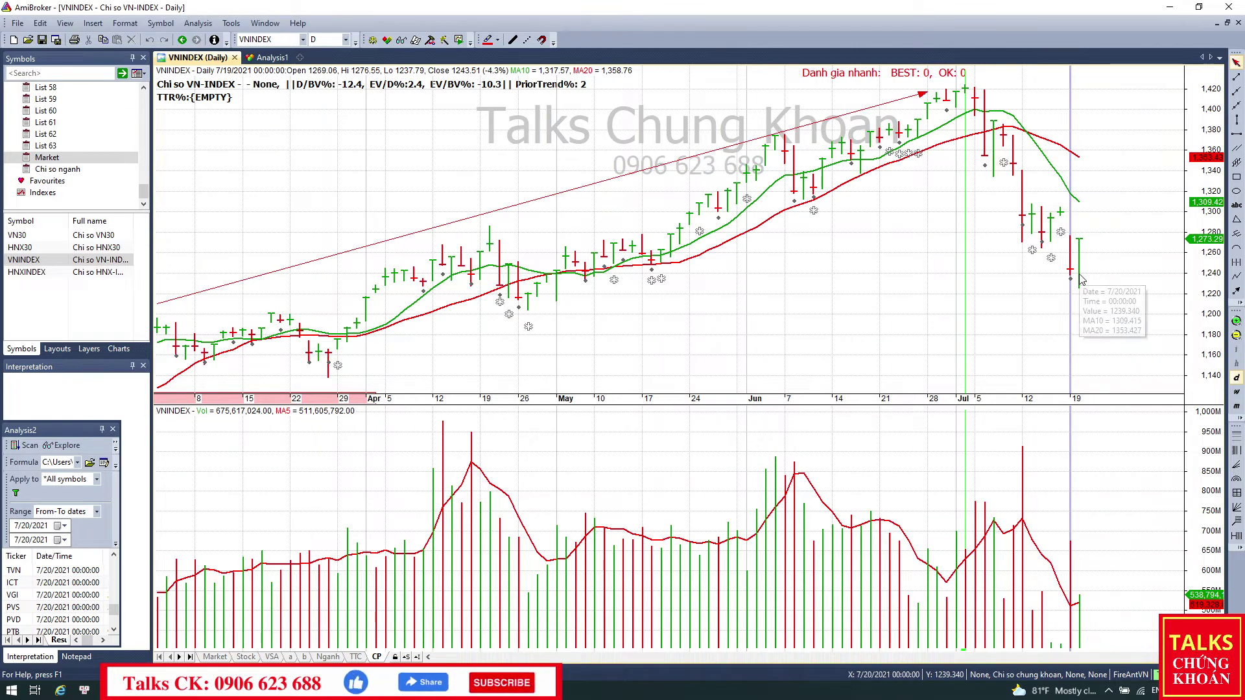
{"action": "left_click", "coordinate": [1080, 279]}
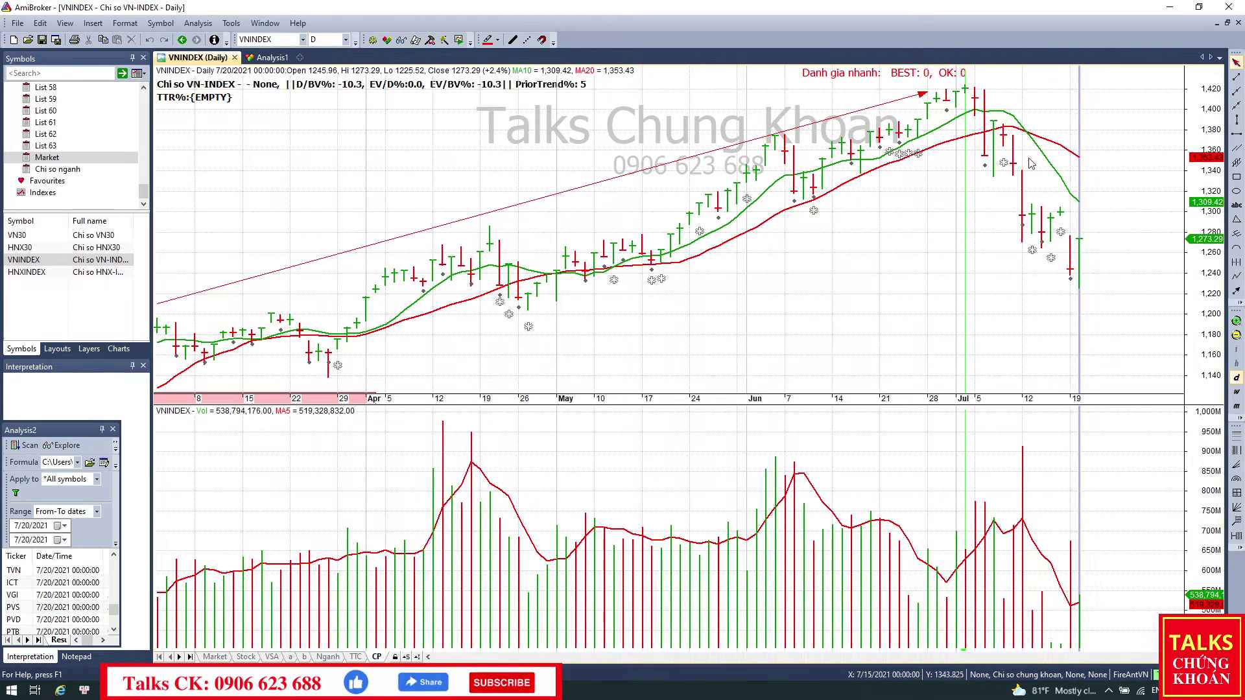
{"action": "mouse_move", "coordinate": [1044, 196]}
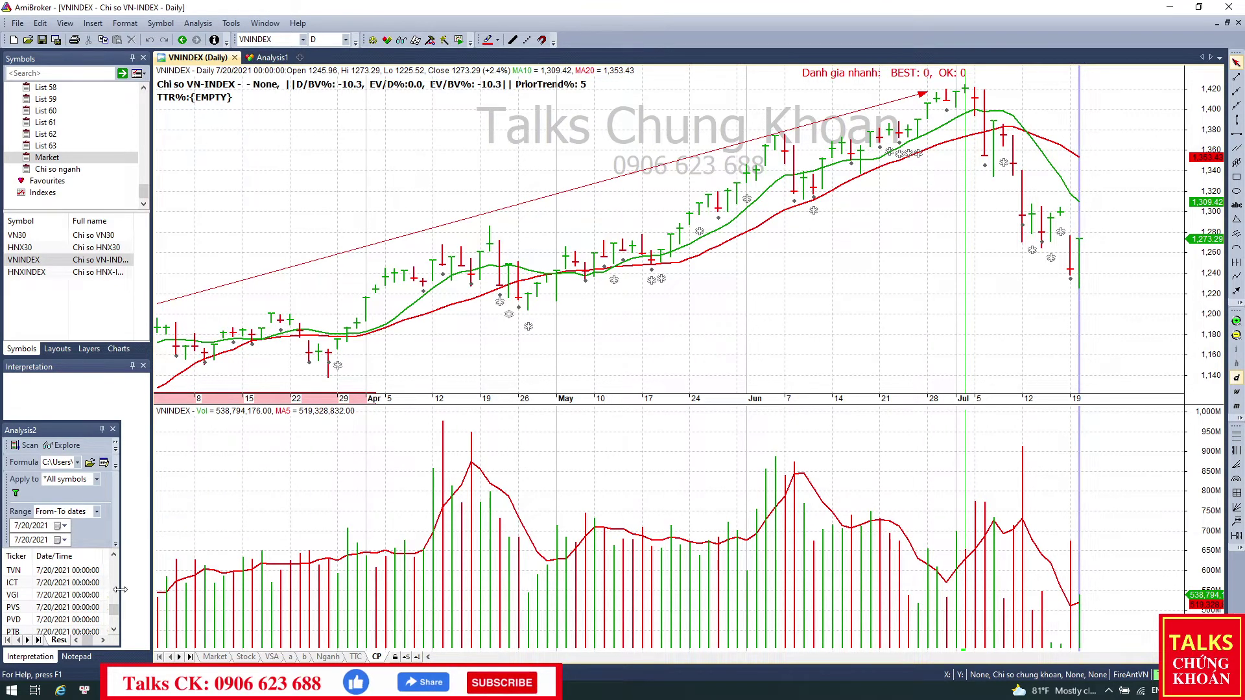
Switch to the Tomtat TalkCK workbook in Excel, highlight its change-since-02.7.2021 column down to BII, and check that date on the VNINDEX chart
{"action": "left_click_drag", "start_coordinate": [120, 590], "coordinate": [90, 551]}
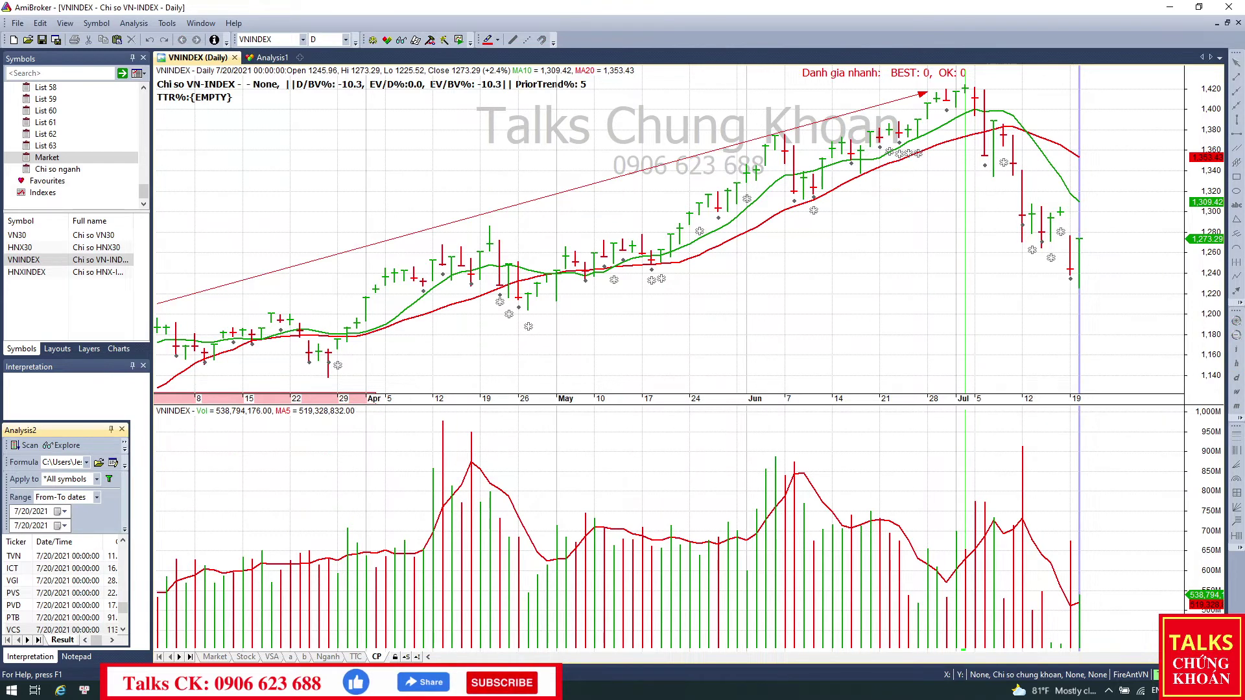
{"action": "key", "text": "alt+Tab"}
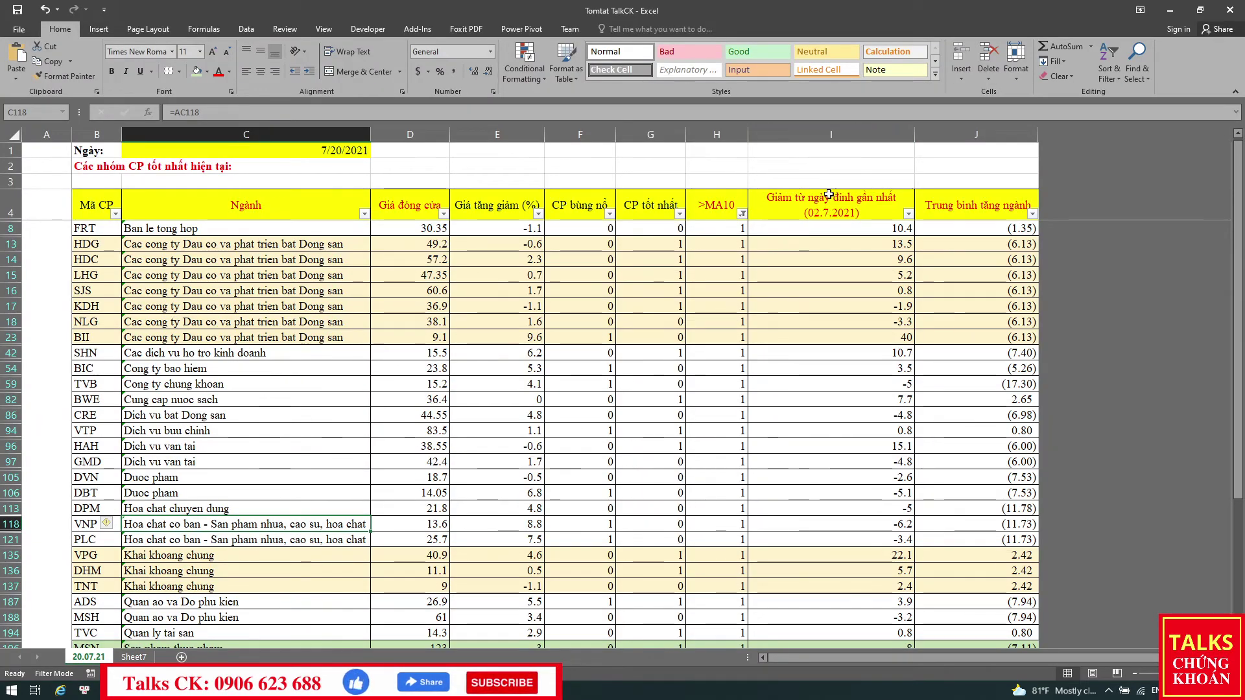
{"action": "left_click_drag", "start_coordinate": [829, 195], "coordinate": [843, 337]}
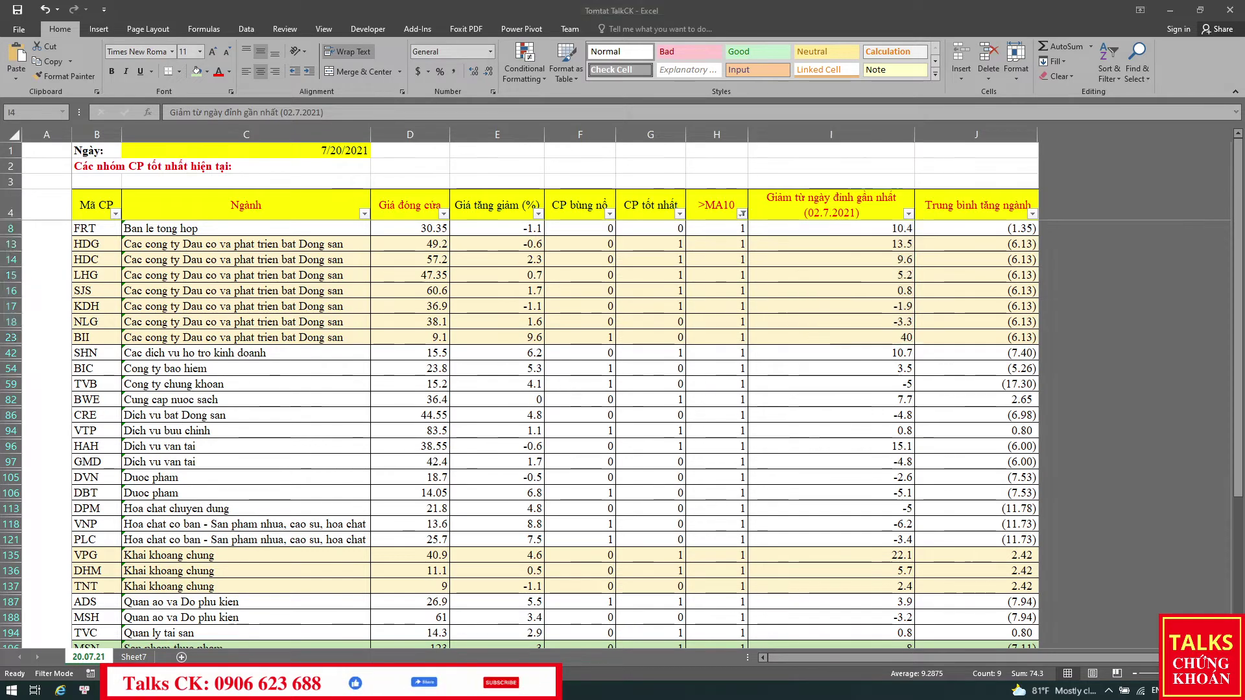
{"action": "key", "text": "alt+Tab"}
{"action": "left_click", "coordinate": [966, 92]}
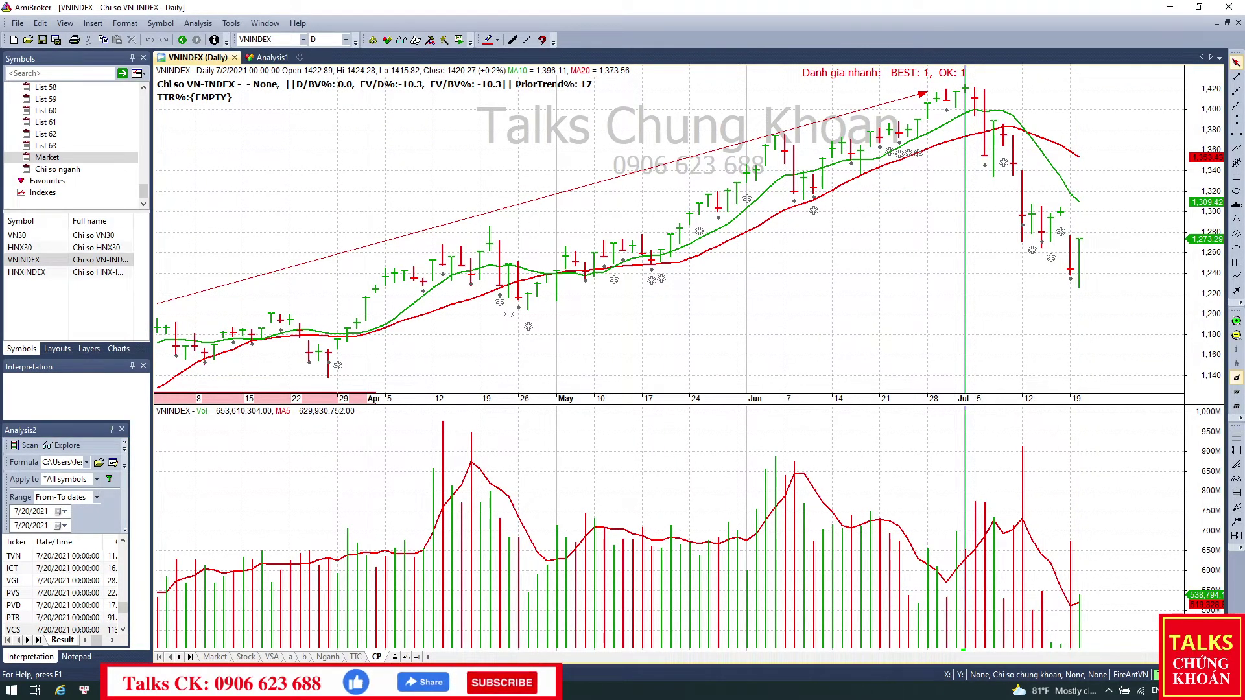
{"action": "key", "text": "alt+Tab"}
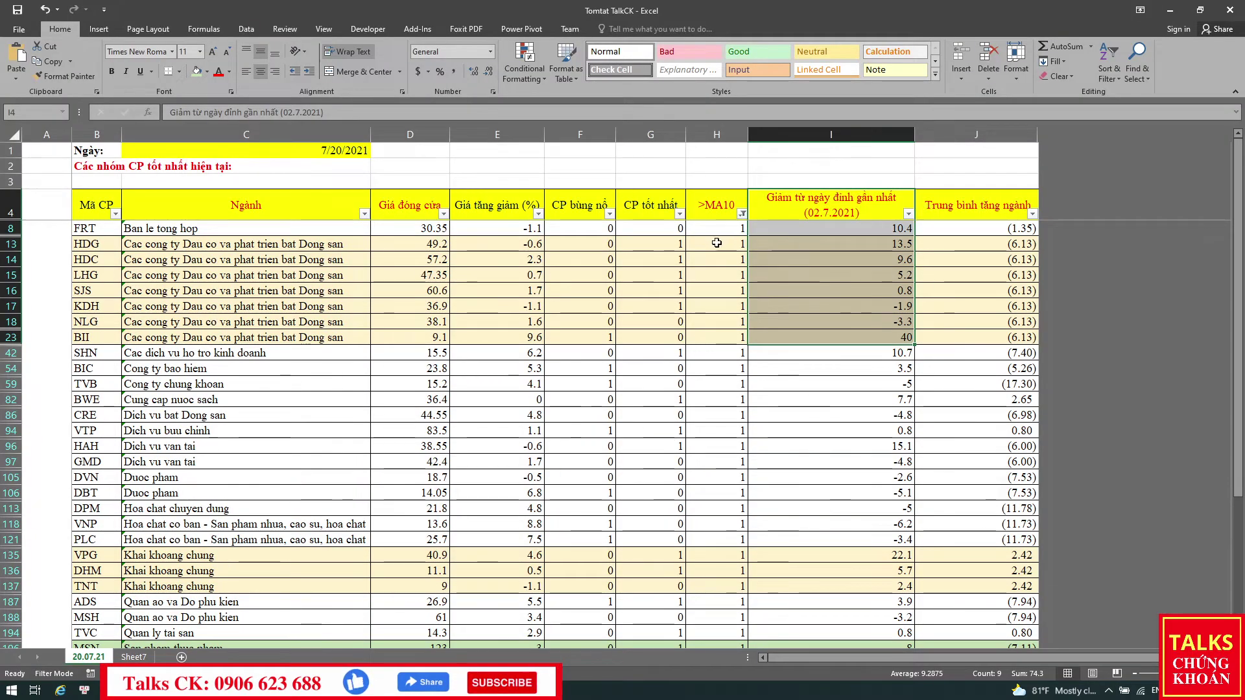
Clear the table's filter and highlight the VN30 and VNINDEX values for change since 02.7.2021 and sector average
{"action": "key", "text": "alt+a"}
{"action": "key", "text": "c"}
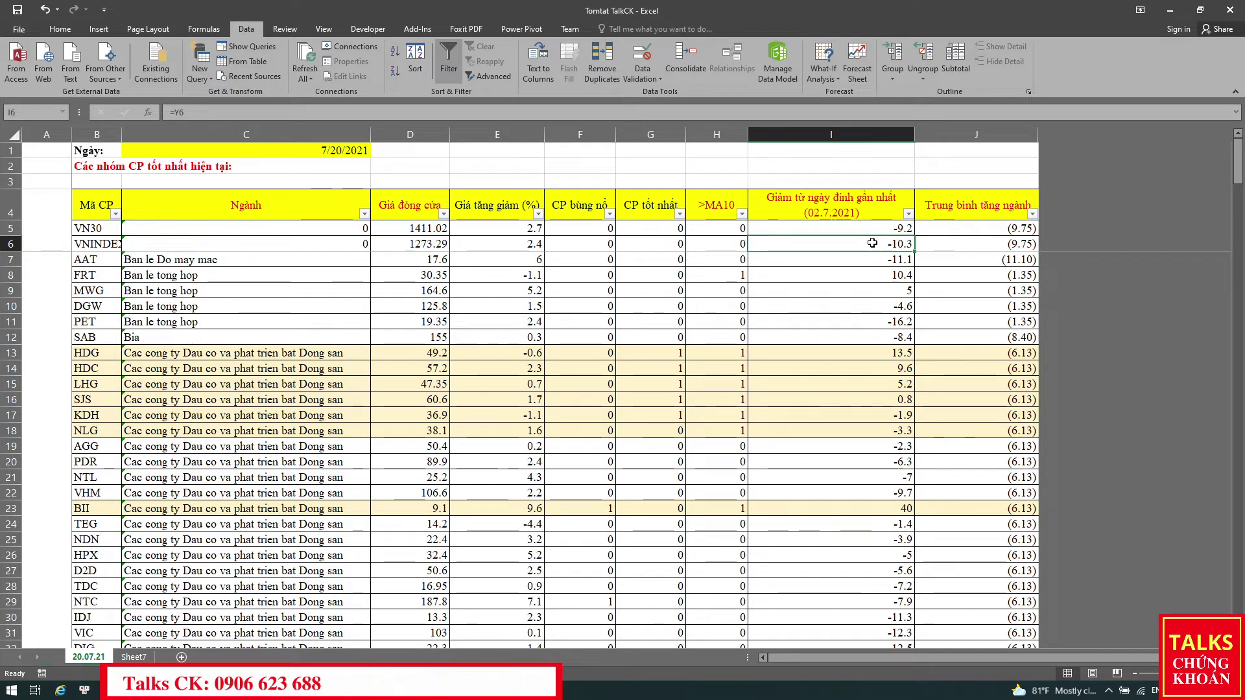
{"action": "left_click_drag", "start_coordinate": [875, 237], "coordinate": [874, 227]}
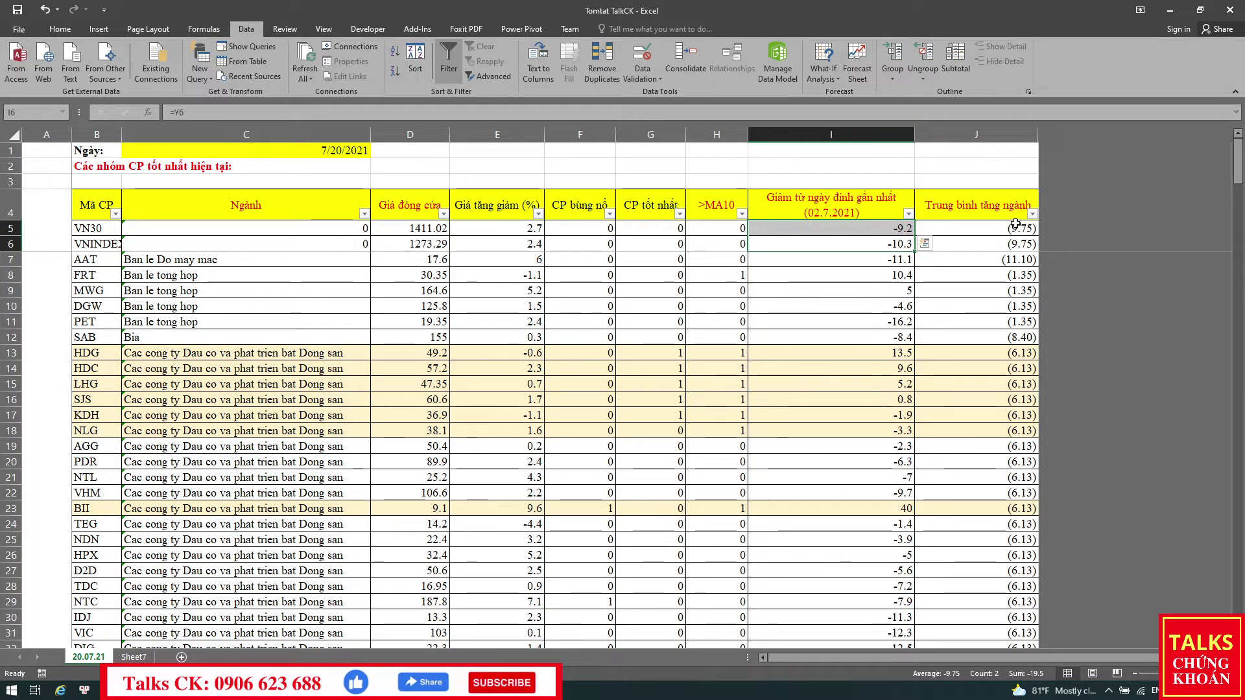
{"action": "left_click_drag", "start_coordinate": [1016, 224], "coordinate": [1016, 242]}
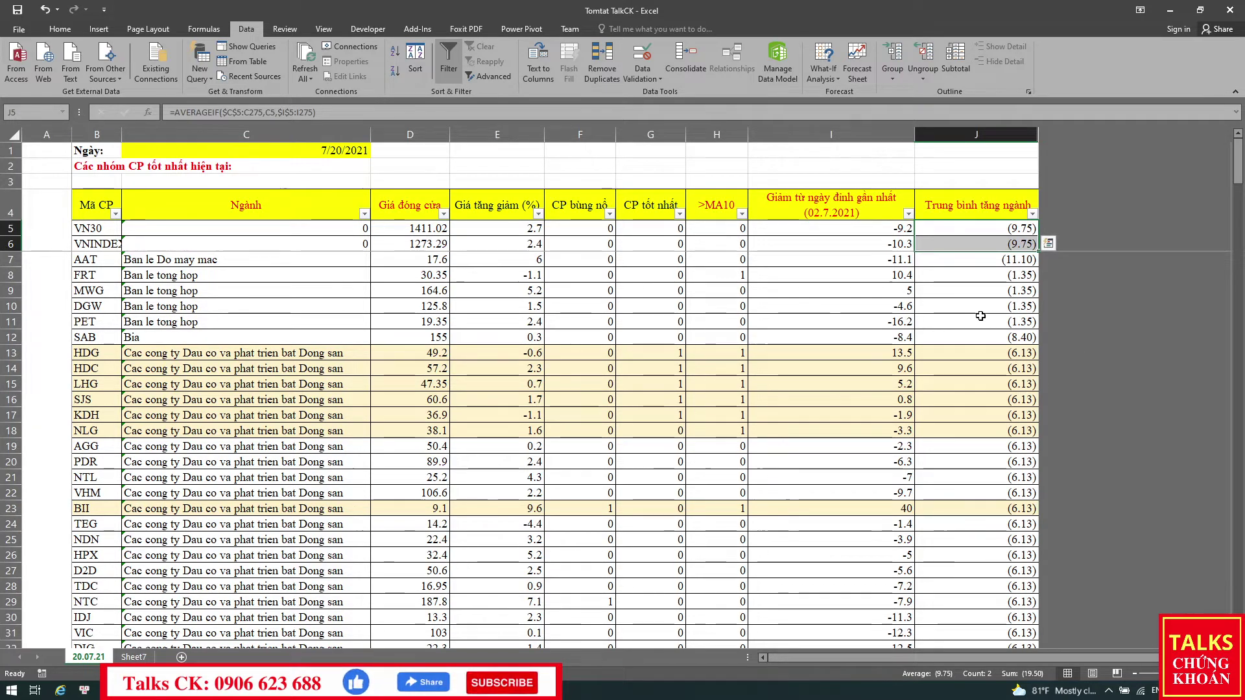
Filter the >MA10 column to show only the stocks with value 1
{"action": "left_click", "coordinate": [742, 214]}
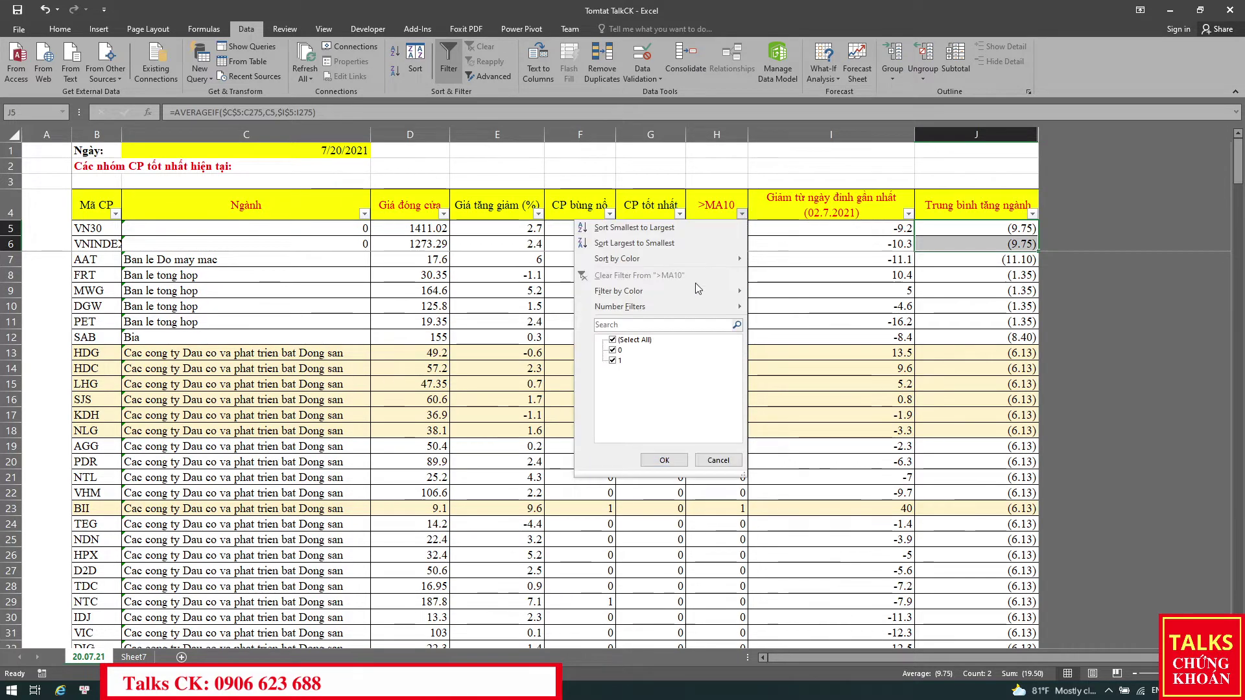
{"action": "left_click", "coordinate": [620, 359]}
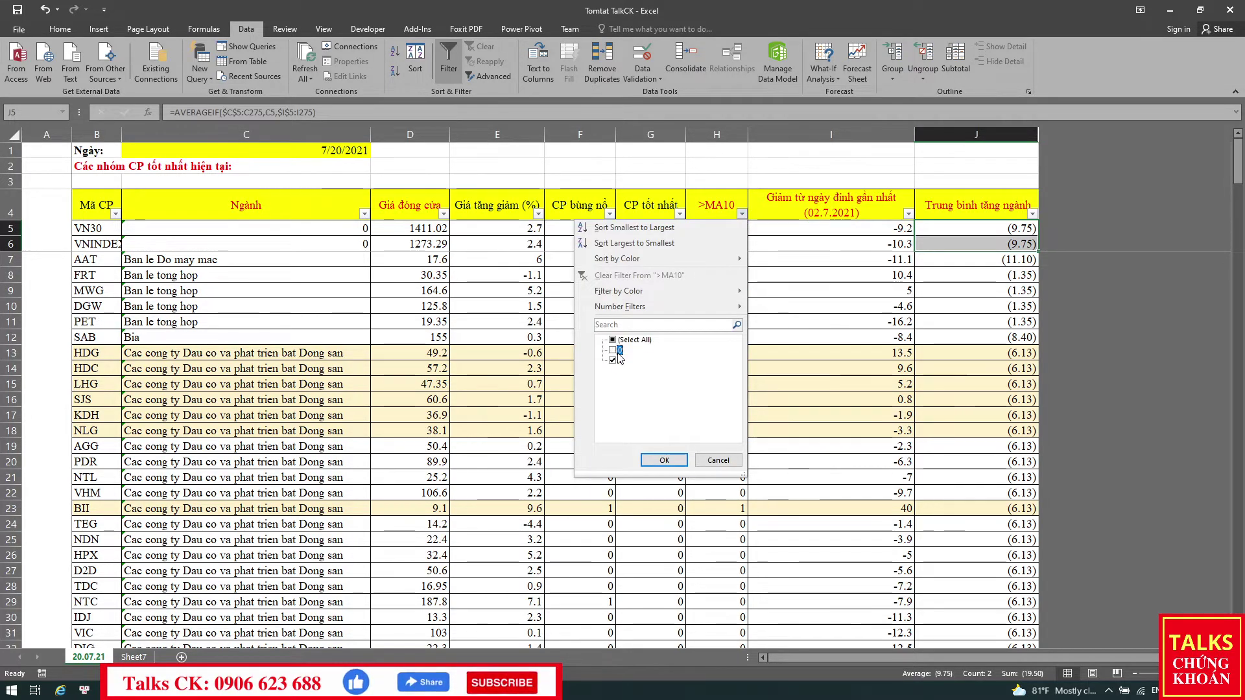
{"action": "left_click", "coordinate": [674, 461]}
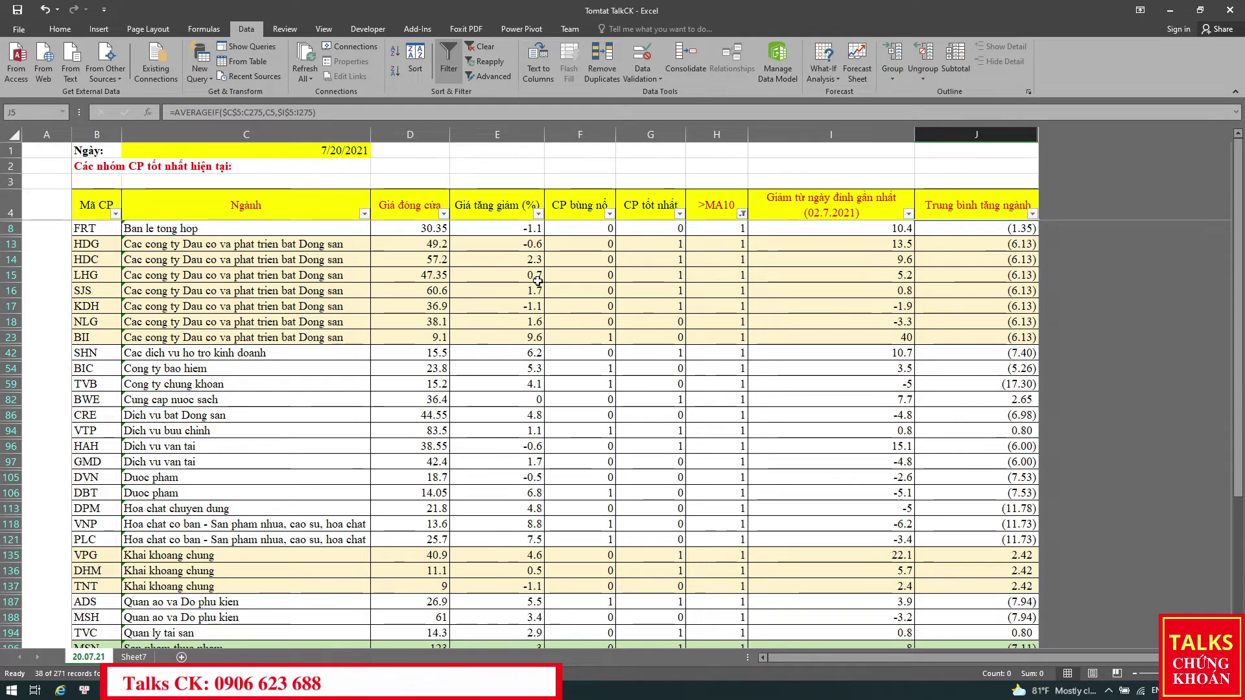
Highlight the report date and the >MA10 column, and look through the whole filtered stock list
{"action": "left_click_drag", "start_coordinate": [342, 153], "coordinate": [343, 160]}
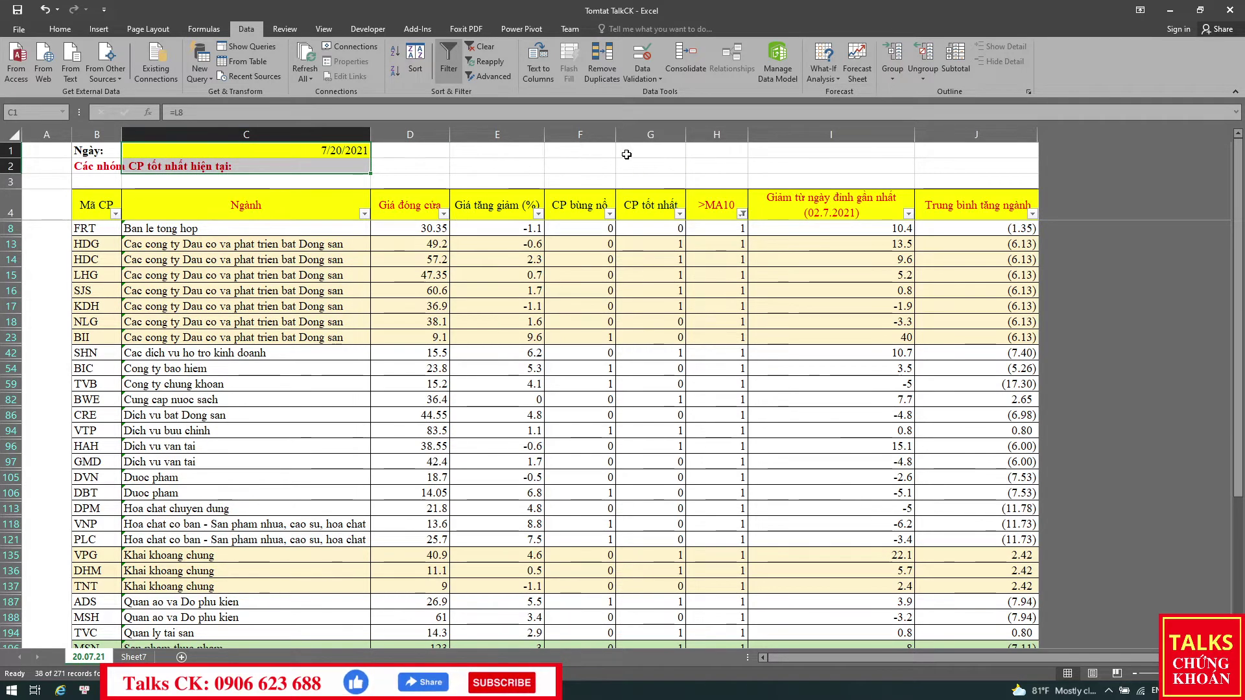
{"action": "left_click", "coordinate": [717, 134]}
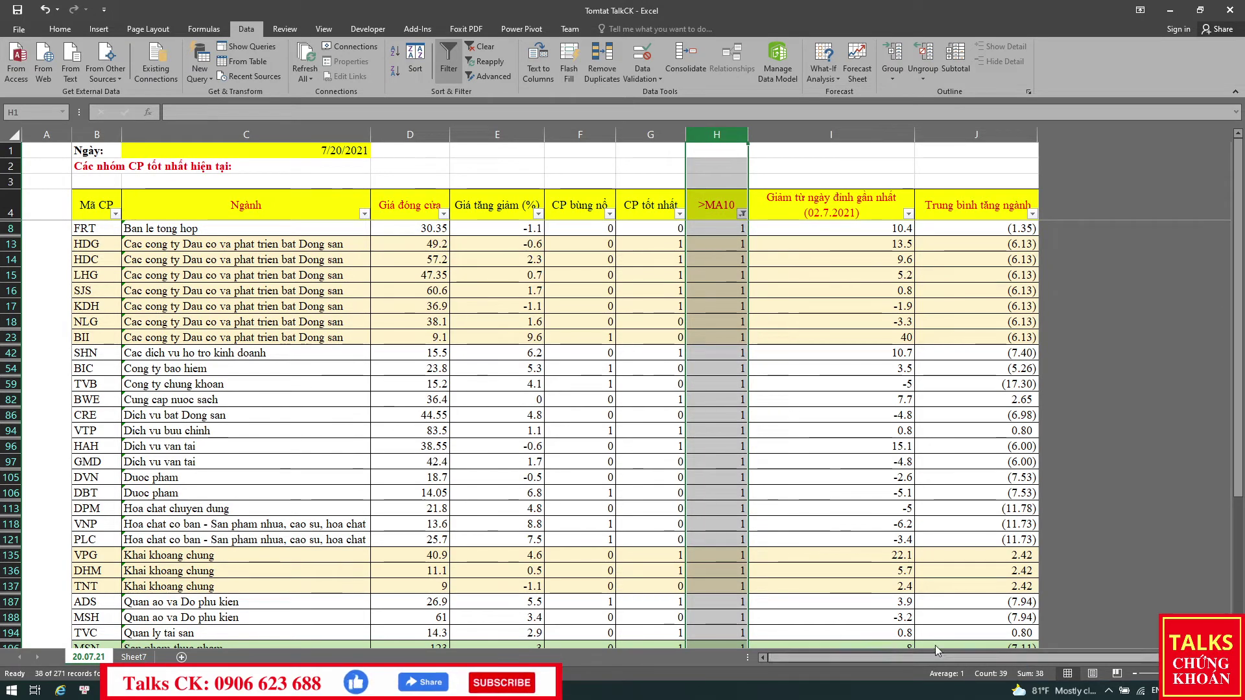
{"action": "scroll", "coordinate": [731, 590], "scroll_direction": "down", "scroll_amount": 7}
{"action": "scroll", "coordinate": [628, 375], "scroll_direction": "up", "scroll_amount": 2}
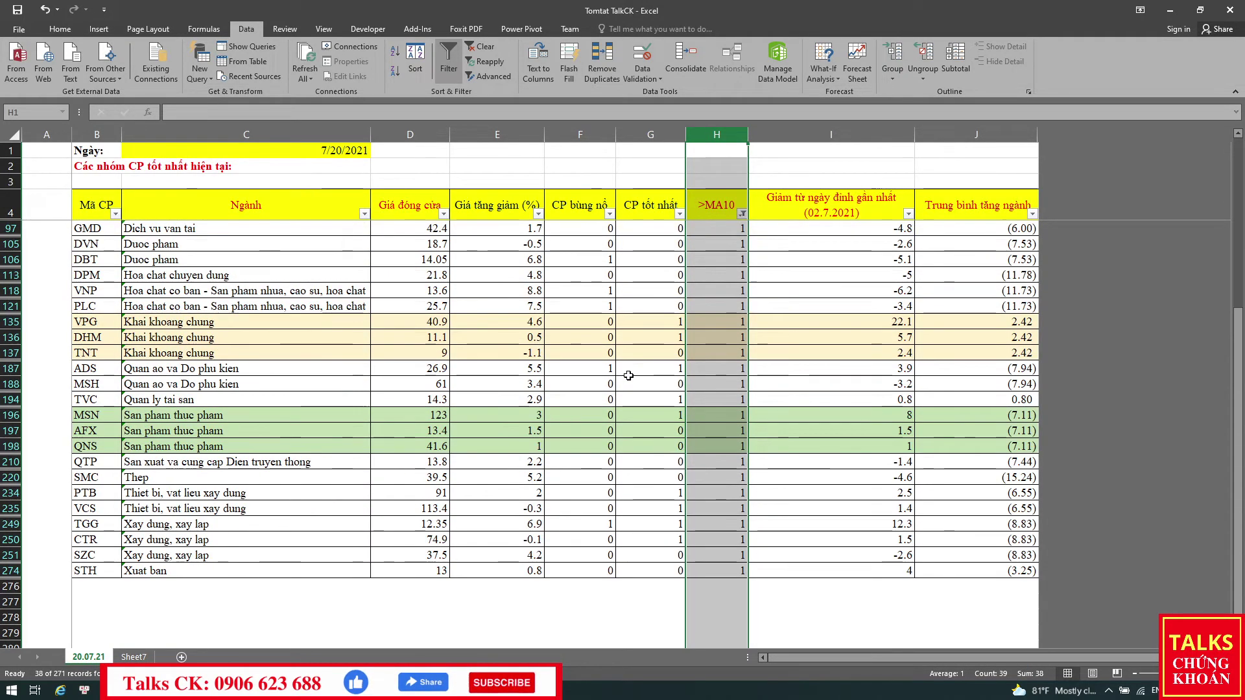
{"action": "scroll", "coordinate": [628, 375], "scroll_direction": "up", "scroll_amount": 5}
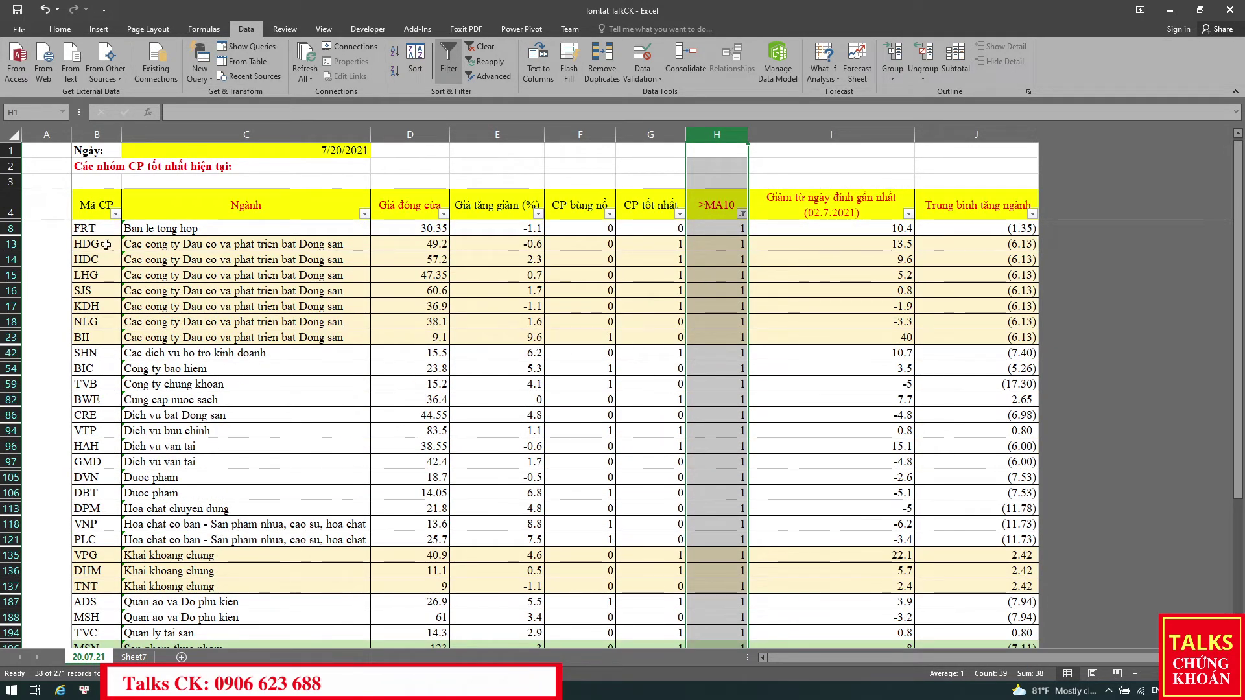
Highlight the real estate rows HDG to BII, and review the insurance, securities, transport, pharmaceutical and chemical stocks below them
{"action": "left_click_drag", "start_coordinate": [106, 244], "coordinate": [1060, 336]}
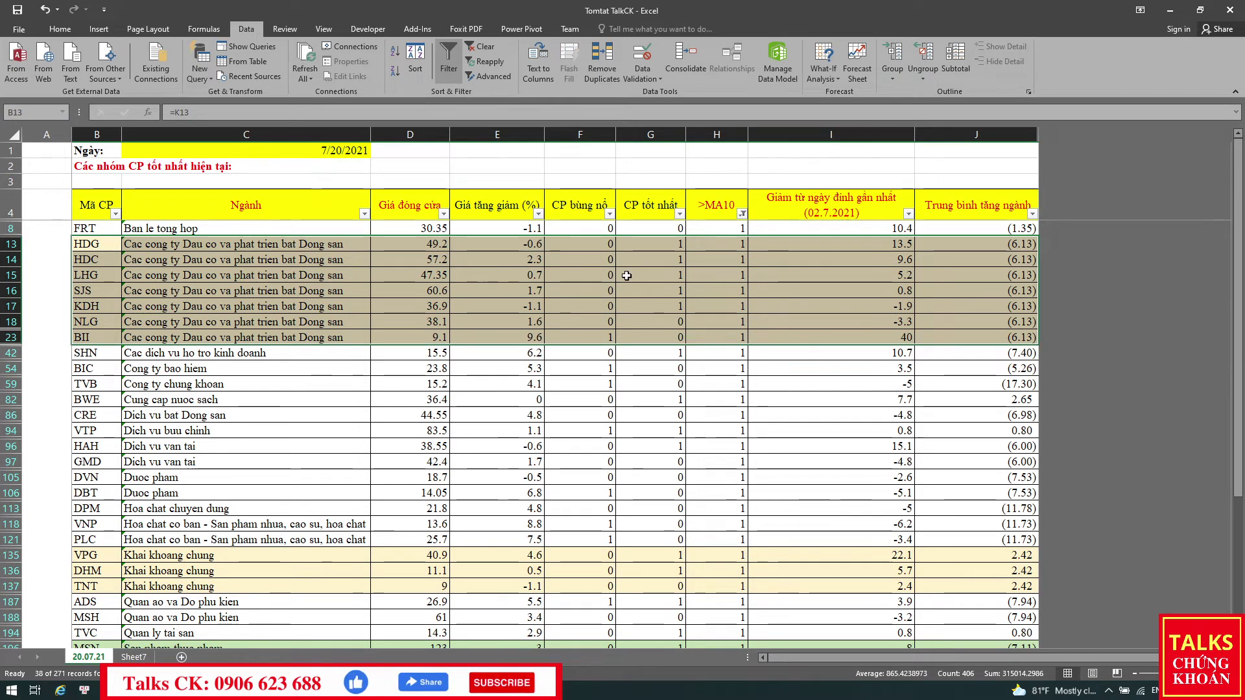
{"action": "left_click", "coordinate": [467, 274]}
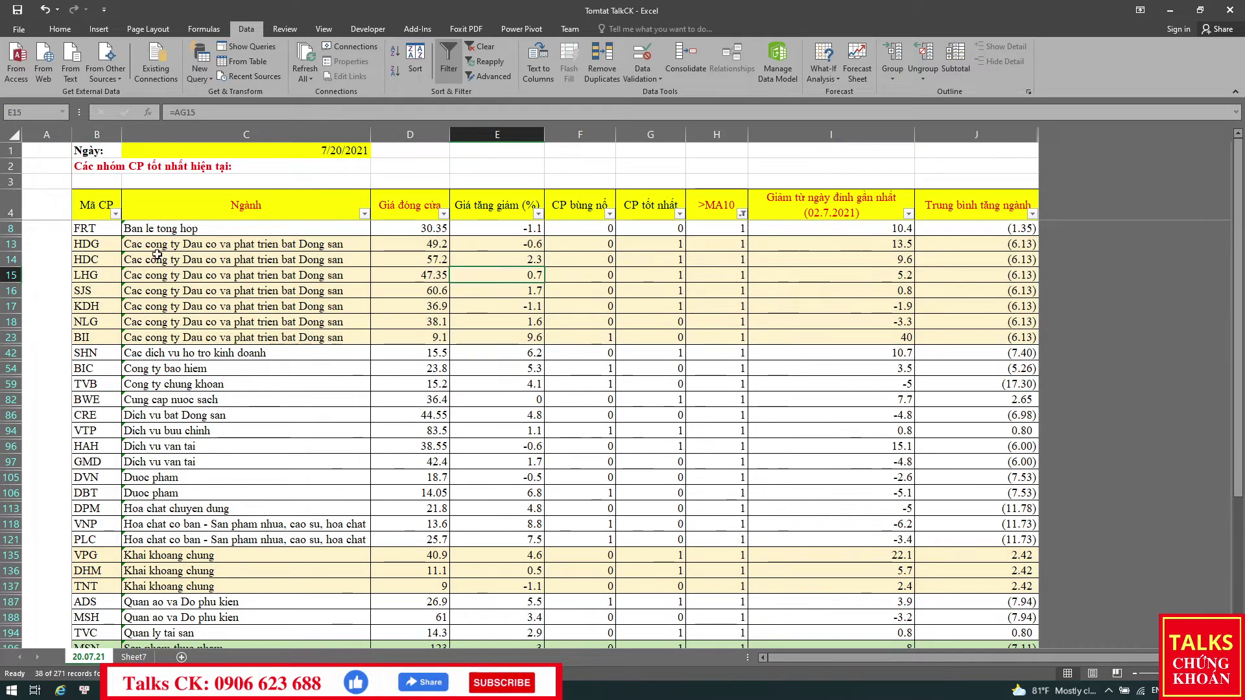
{"action": "left_click_drag", "start_coordinate": [98, 246], "coordinate": [1015, 340]}
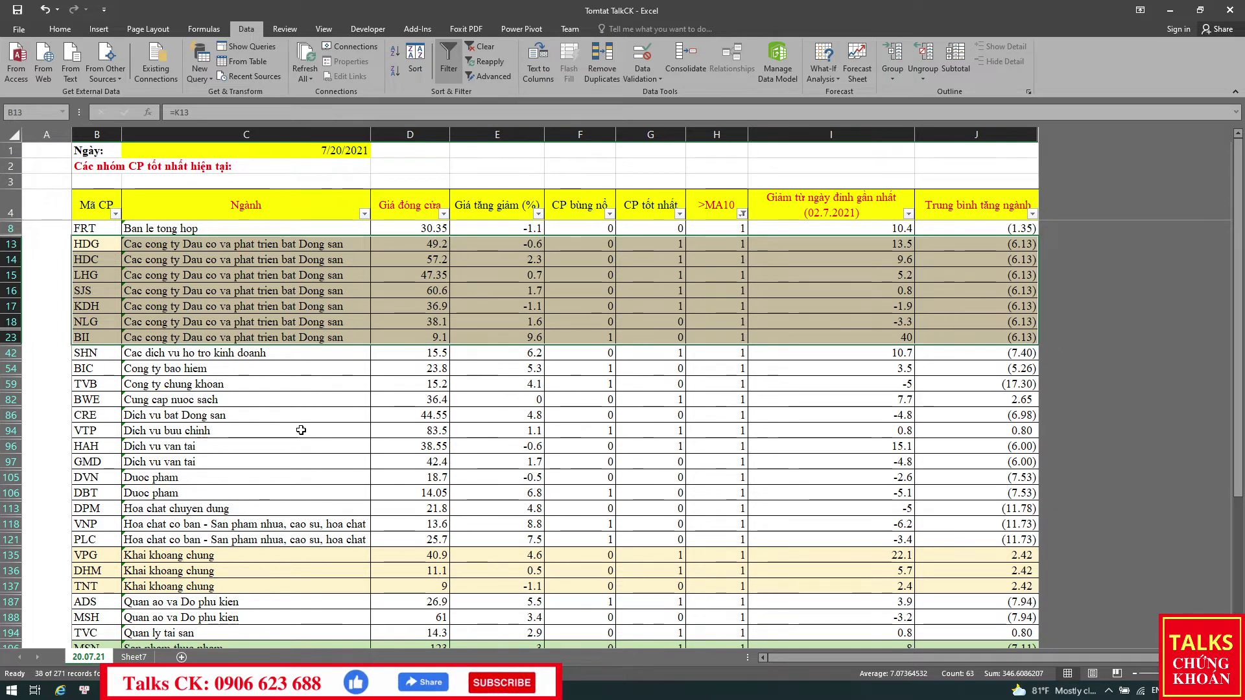
{"action": "left_click_drag", "start_coordinate": [84, 368], "coordinate": [219, 407]}
{"action": "left_click_drag", "start_coordinate": [87, 446], "coordinate": [456, 466]}
{"action": "left_click", "coordinate": [282, 494]}
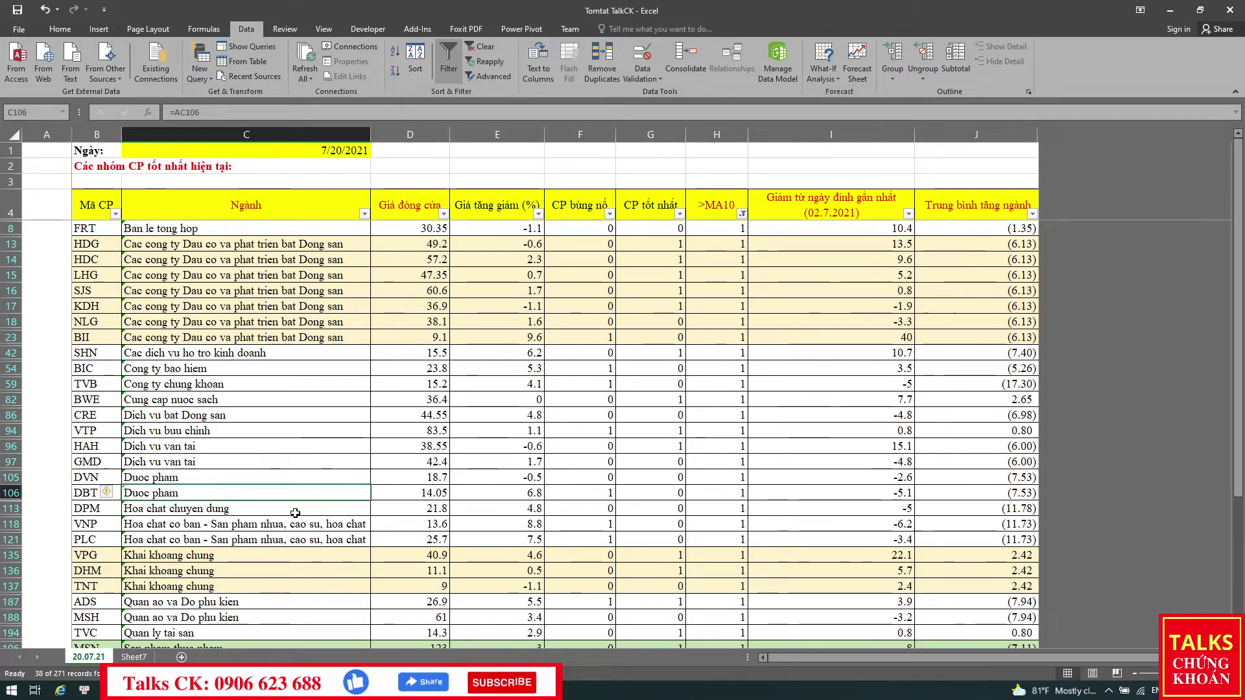
{"action": "left_click", "coordinate": [326, 541]}
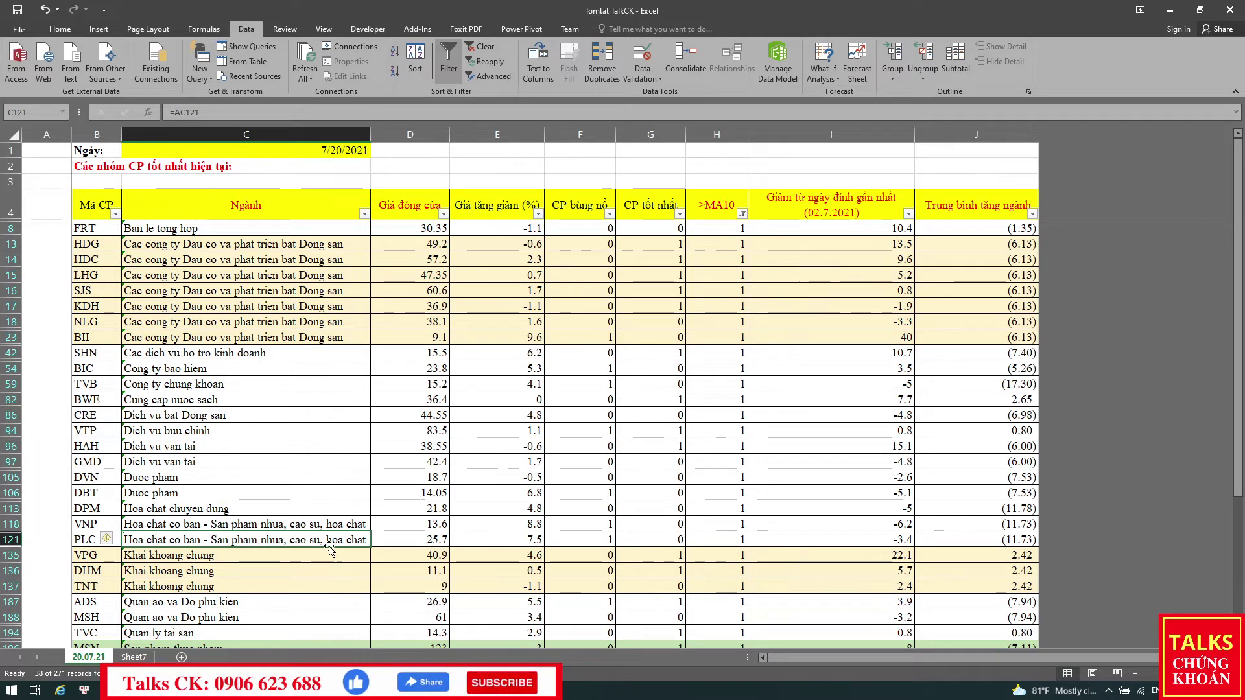
Examine the remaining filtered stocks from mining to publishing, highlighting the sector cells from PTB to CTR
{"action": "scroll", "coordinate": [329, 548], "scroll_direction": "down", "scroll_amount": 2}
{"action": "key", "text": "Down"}
{"action": "key", "text": "Down"}
{"action": "key", "text": "Down"}
{"action": "key", "text": "Down"}
{"action": "key", "text": "Down"}
{"action": "scroll", "coordinate": [277, 557], "scroll_direction": "down", "scroll_amount": 1}
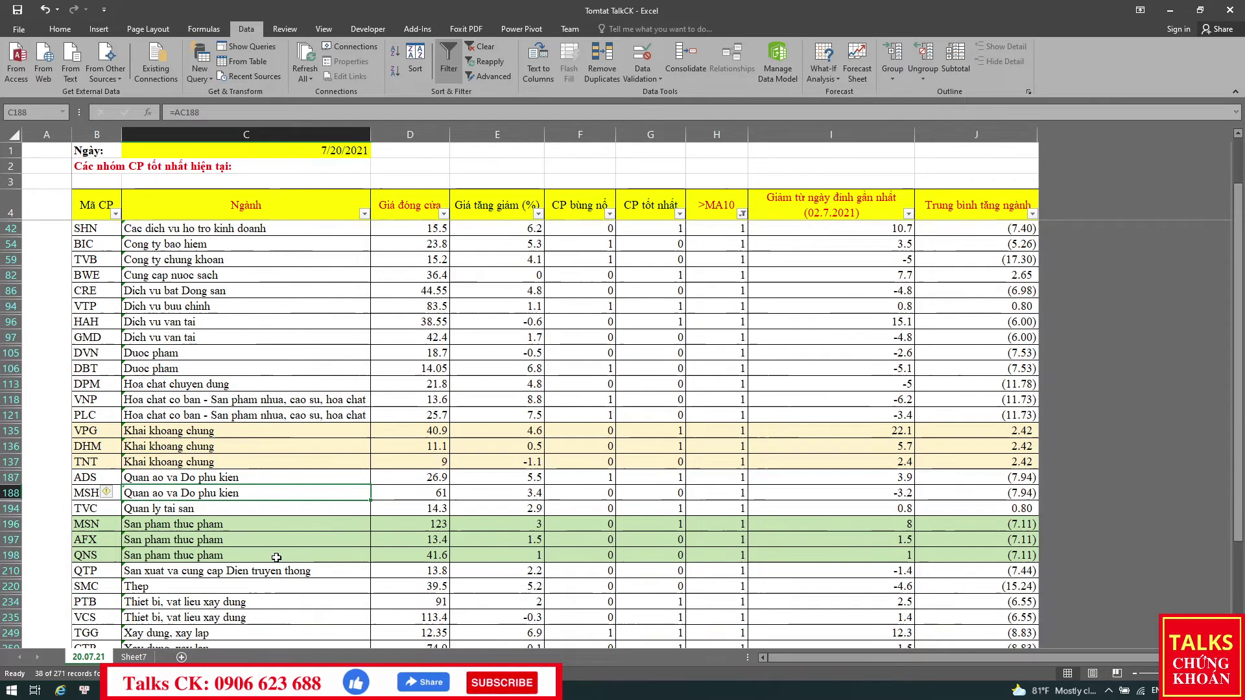
{"action": "scroll", "coordinate": [259, 548], "scroll_direction": "down", "scroll_amount": 1}
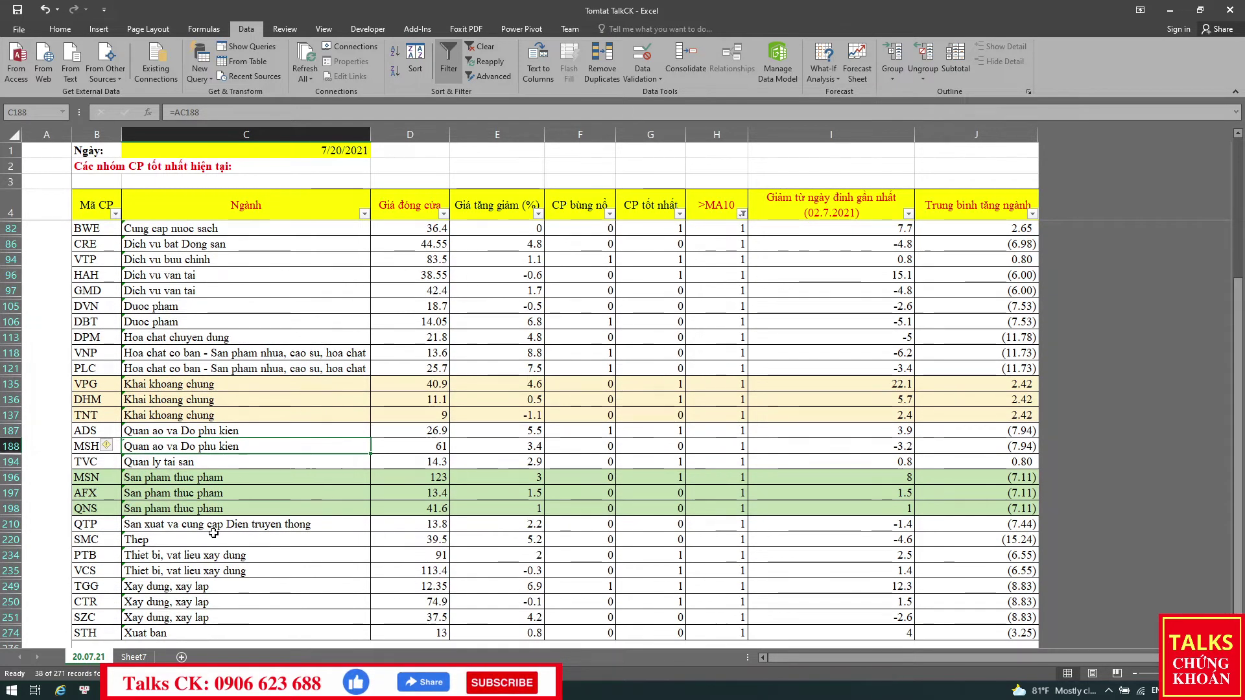
{"action": "scroll", "coordinate": [213, 532], "scroll_direction": "down", "scroll_amount": 1}
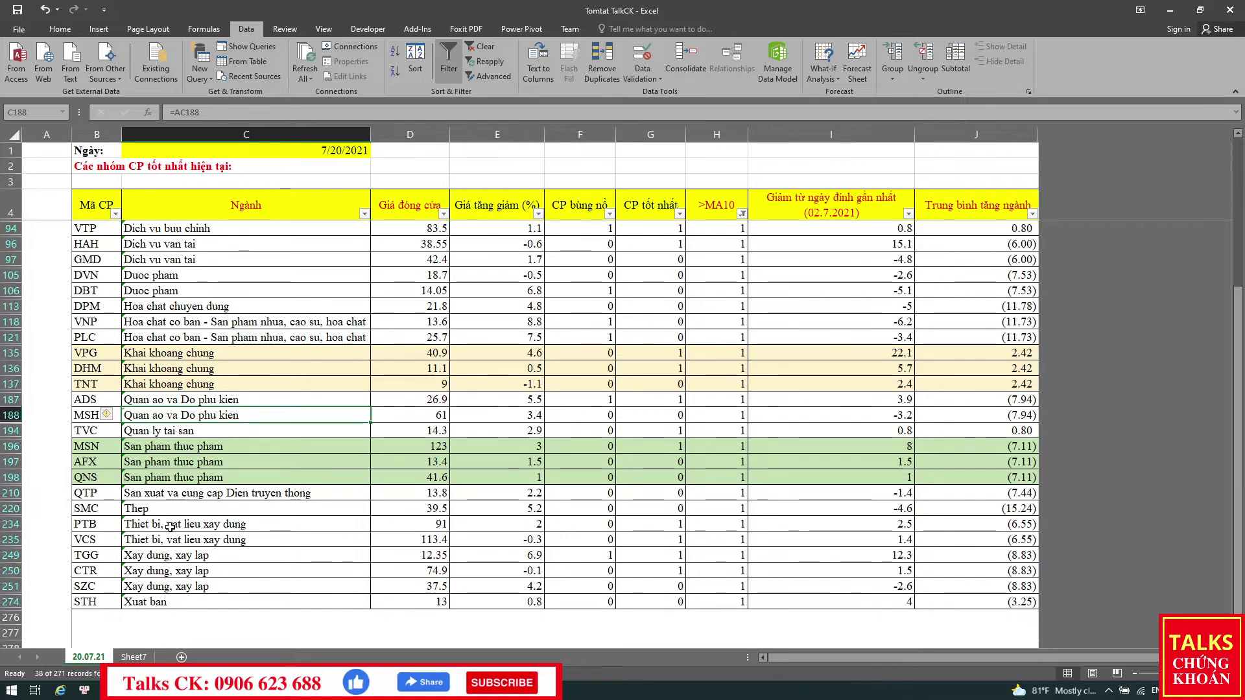
{"action": "left_click_drag", "start_coordinate": [170, 527], "coordinate": [266, 574]}
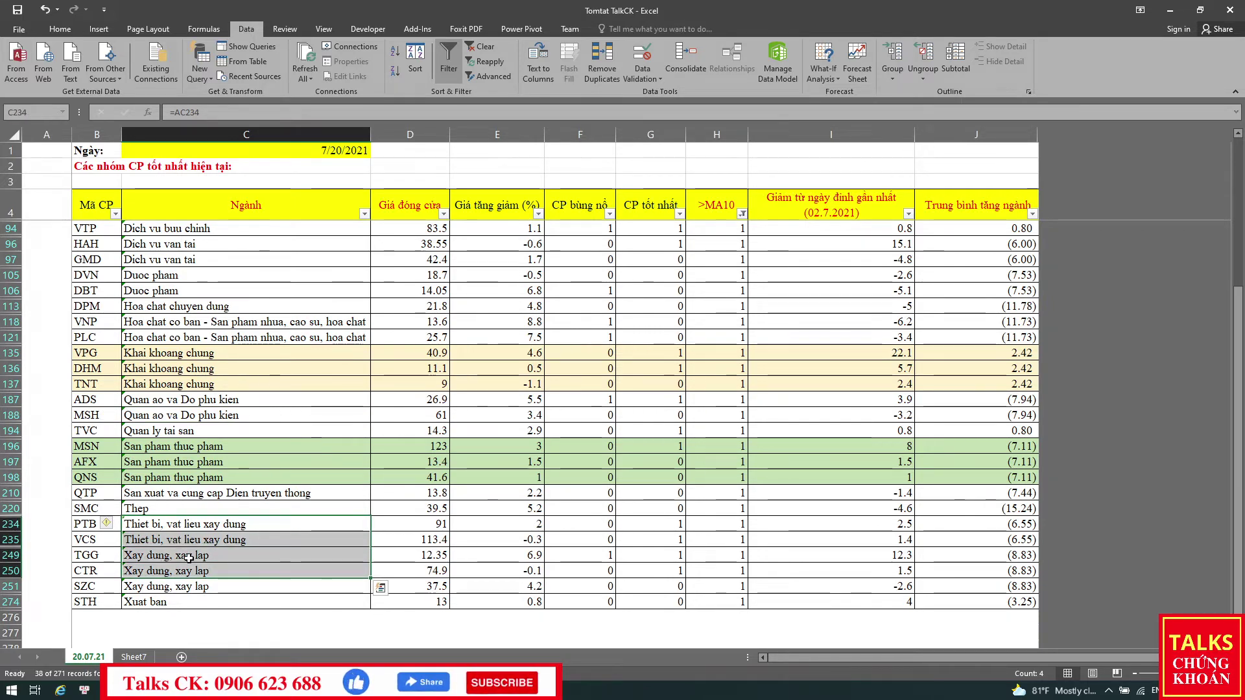
{"action": "scroll", "coordinate": [412, 465], "scroll_direction": "up", "scroll_amount": 5}
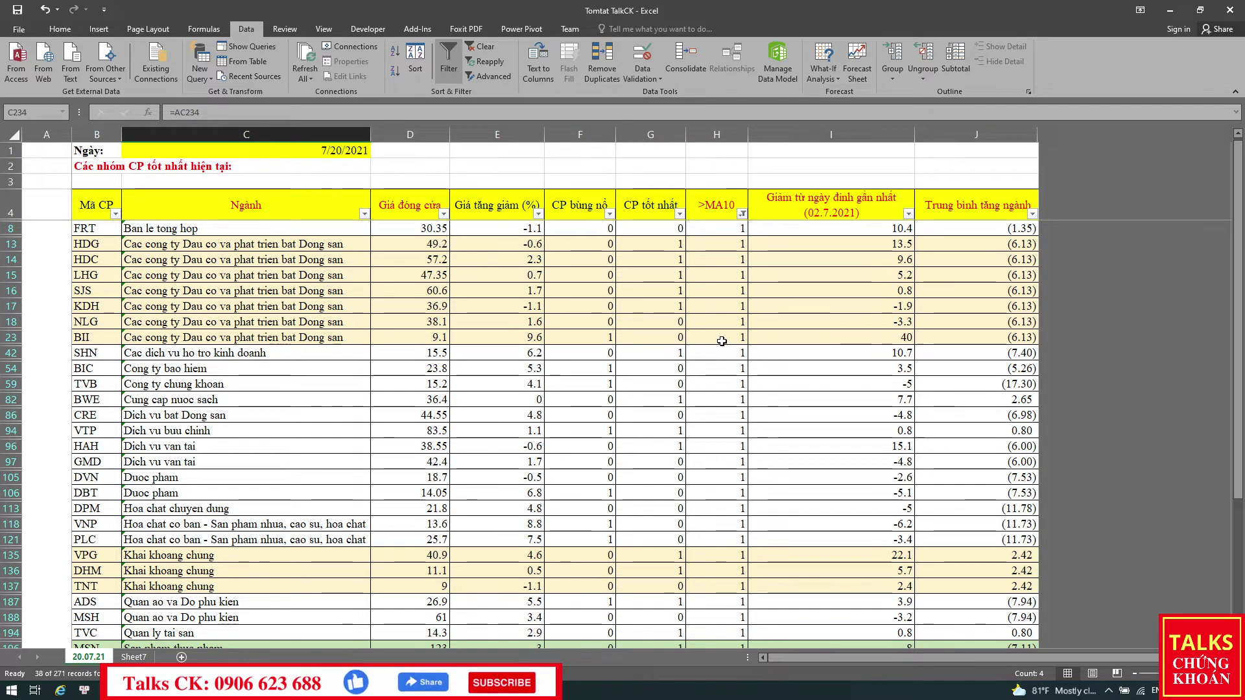
Review the filtered >MA10 stocks, highlighting the rows from STH up to TNT and the table from its header down to TNT
{"action": "scroll", "coordinate": [462, 330], "scroll_direction": "down", "scroll_amount": 9}
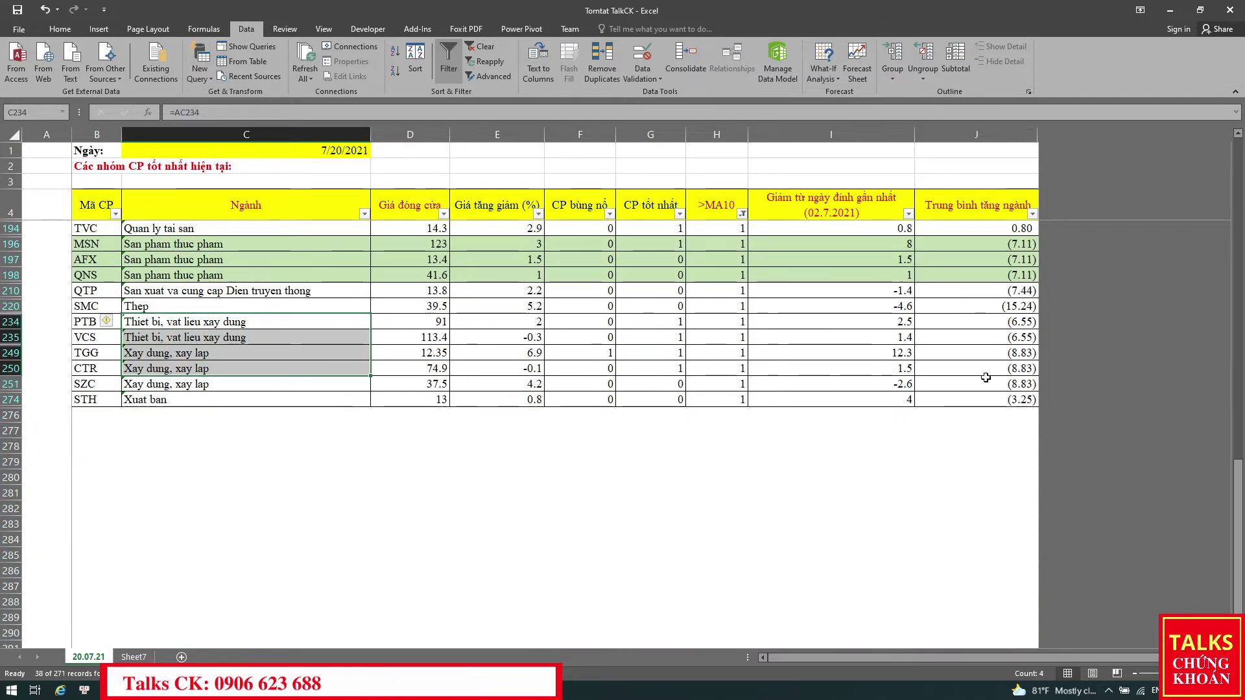
{"action": "left_click_drag", "start_coordinate": [1012, 400], "coordinate": [447, 355]}
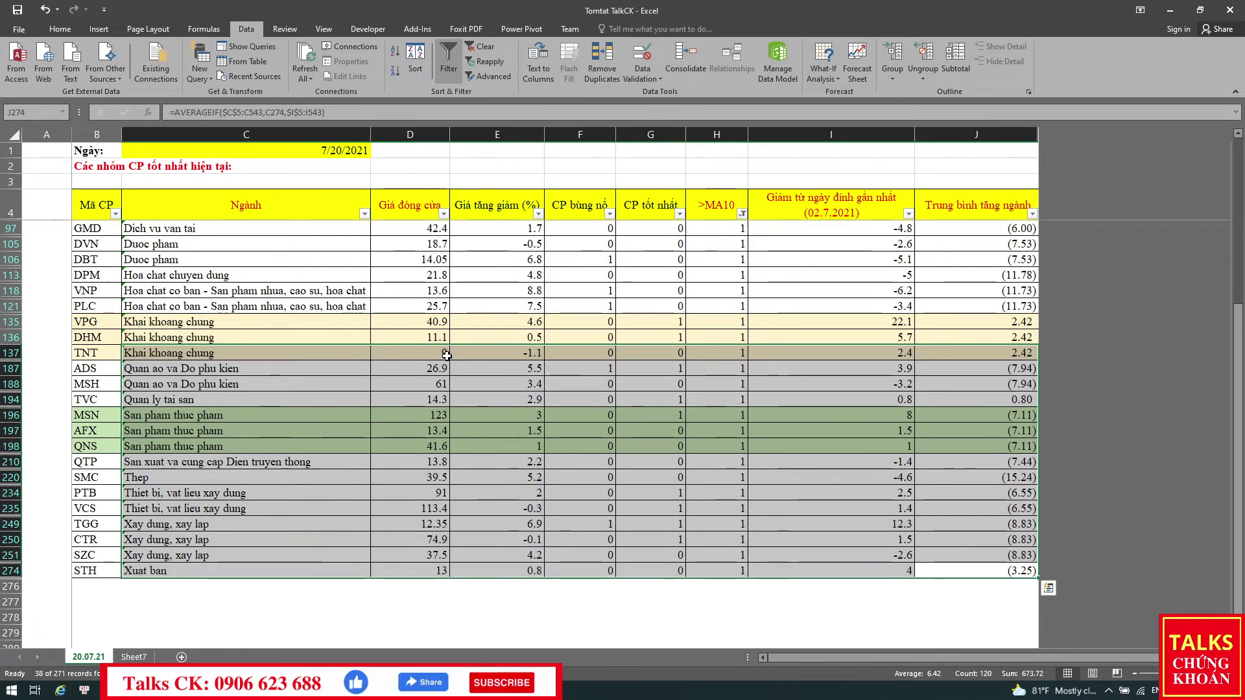
{"action": "scroll", "coordinate": [419, 397], "scroll_direction": "up", "scroll_amount": 5}
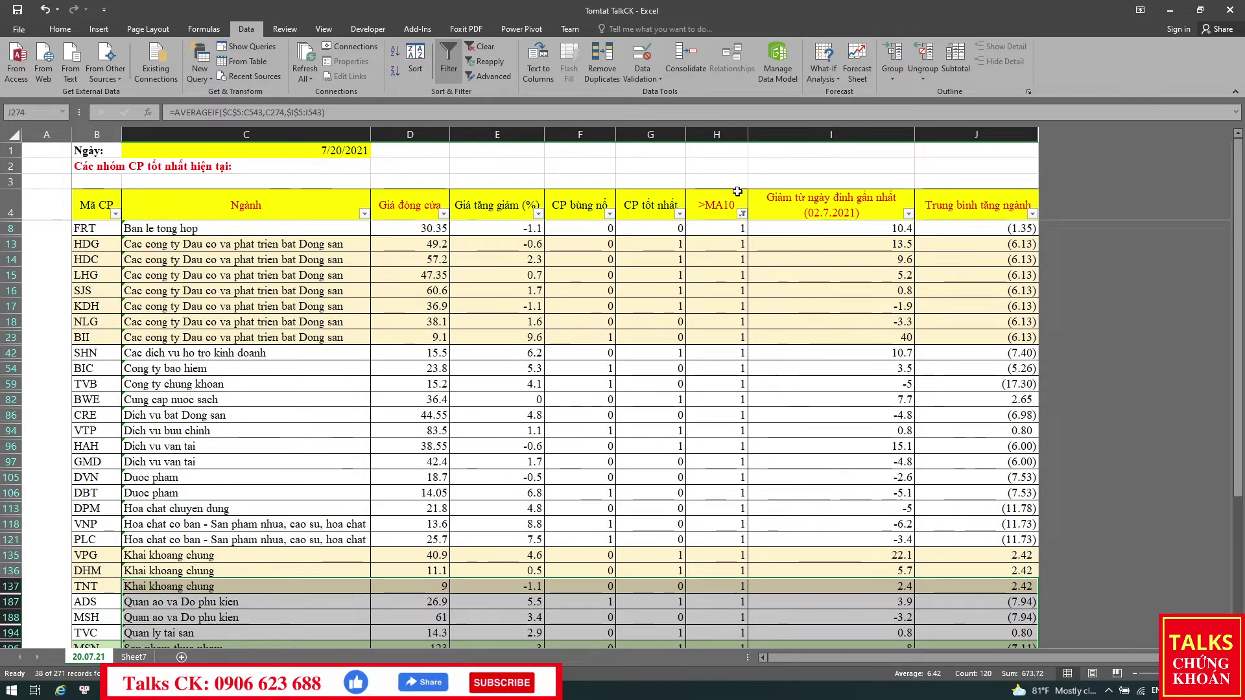
{"action": "left_click_drag", "start_coordinate": [97, 205], "coordinate": [1017, 587]}
{"action": "scroll", "coordinate": [361, 523], "scroll_direction": "down", "scroll_amount": 3}
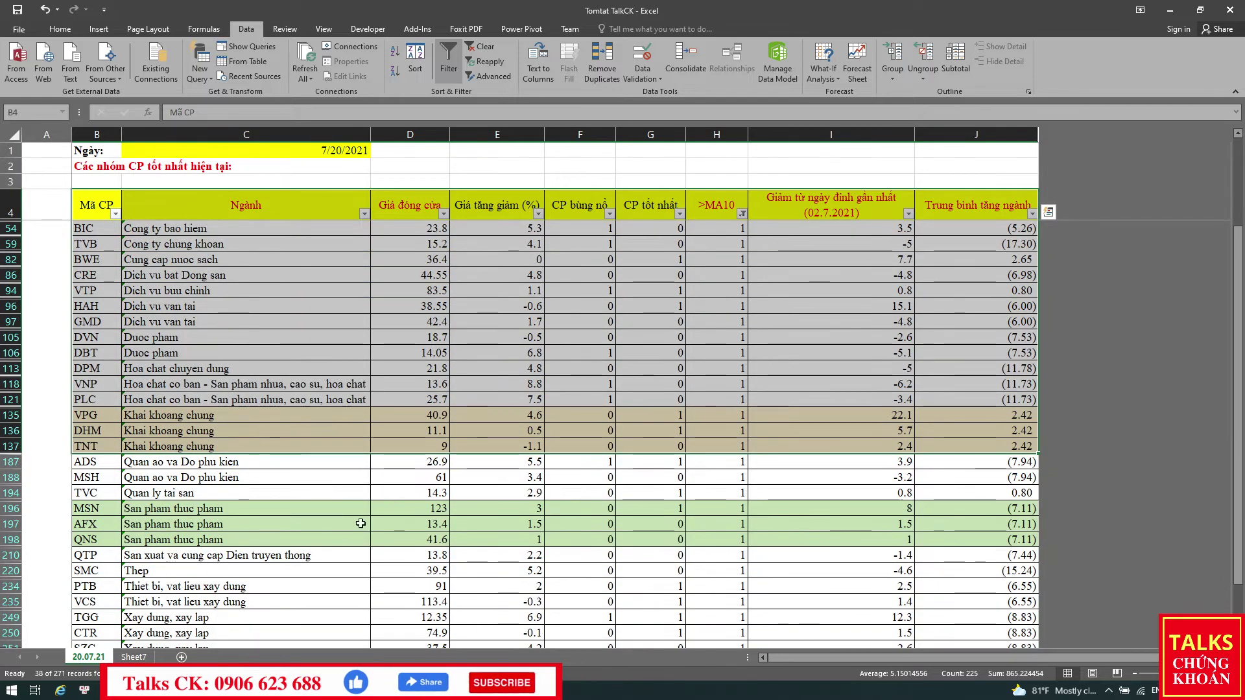
Switch to AmiBroker, expand the Analysis2 result list and delete the rising trend line from the VNINDEX chart
{"action": "key", "text": "alt+Tab"}
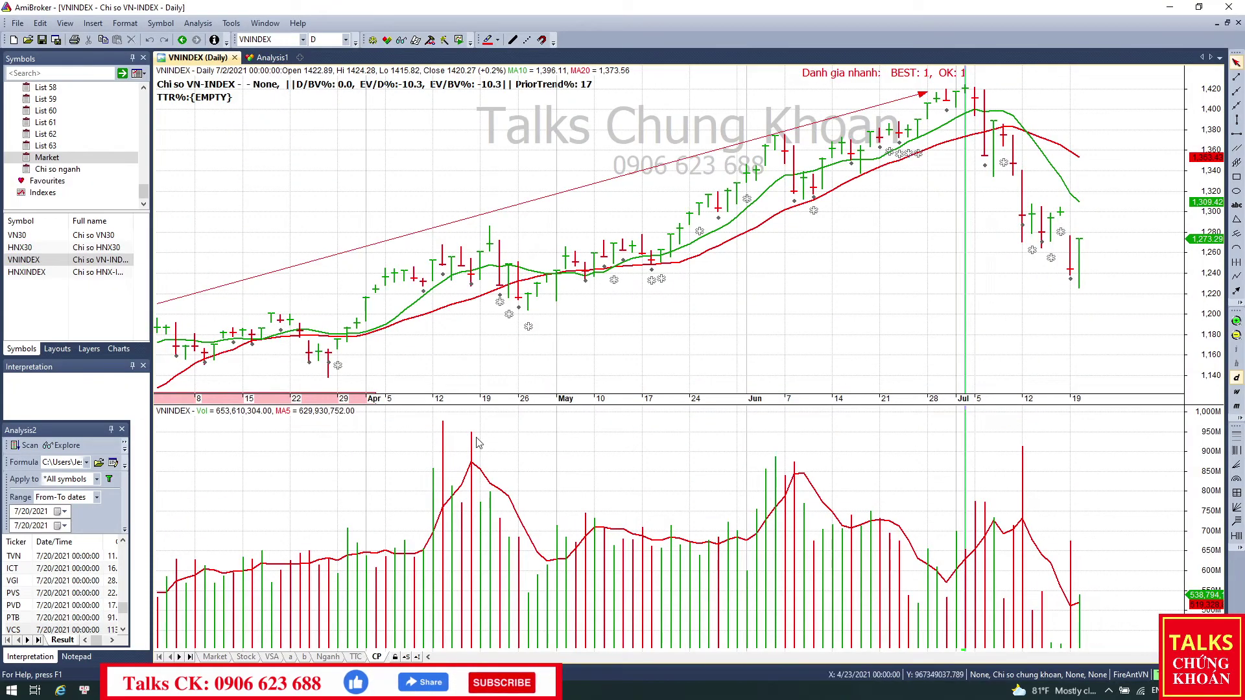
{"action": "left_click_drag", "start_coordinate": [130, 569], "coordinate": [876, 507]}
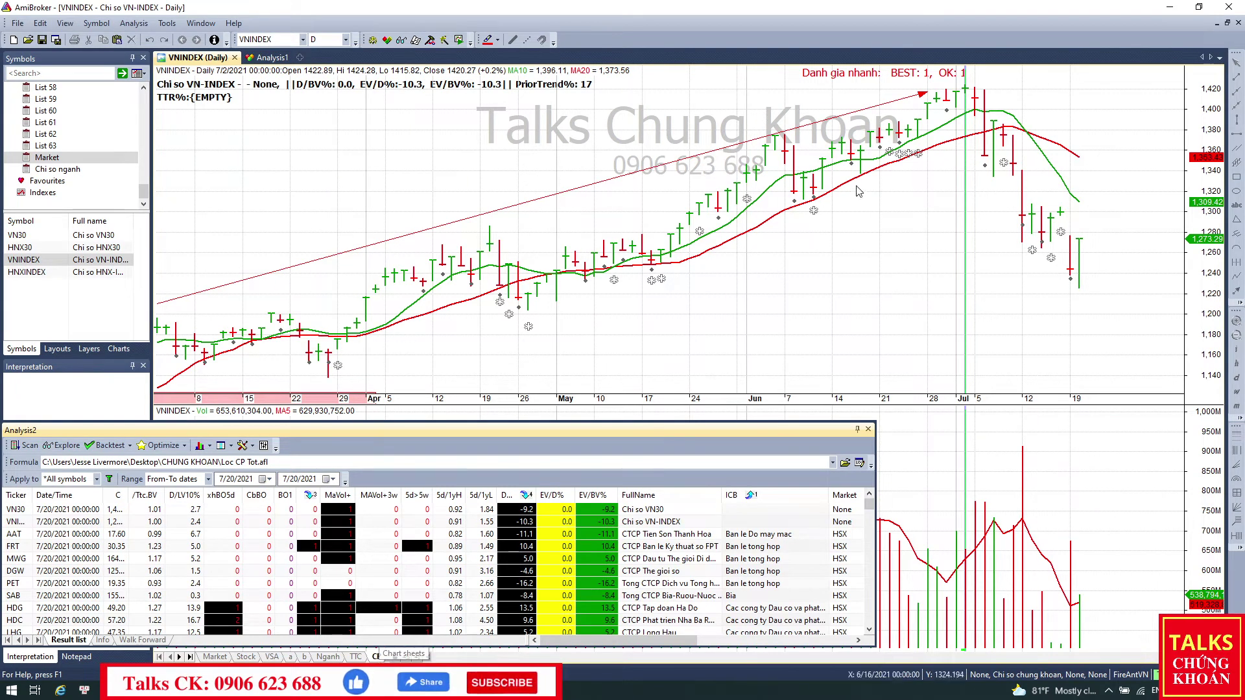
{"action": "left_click", "coordinate": [878, 103]}
{"action": "key", "text": "Delete"}
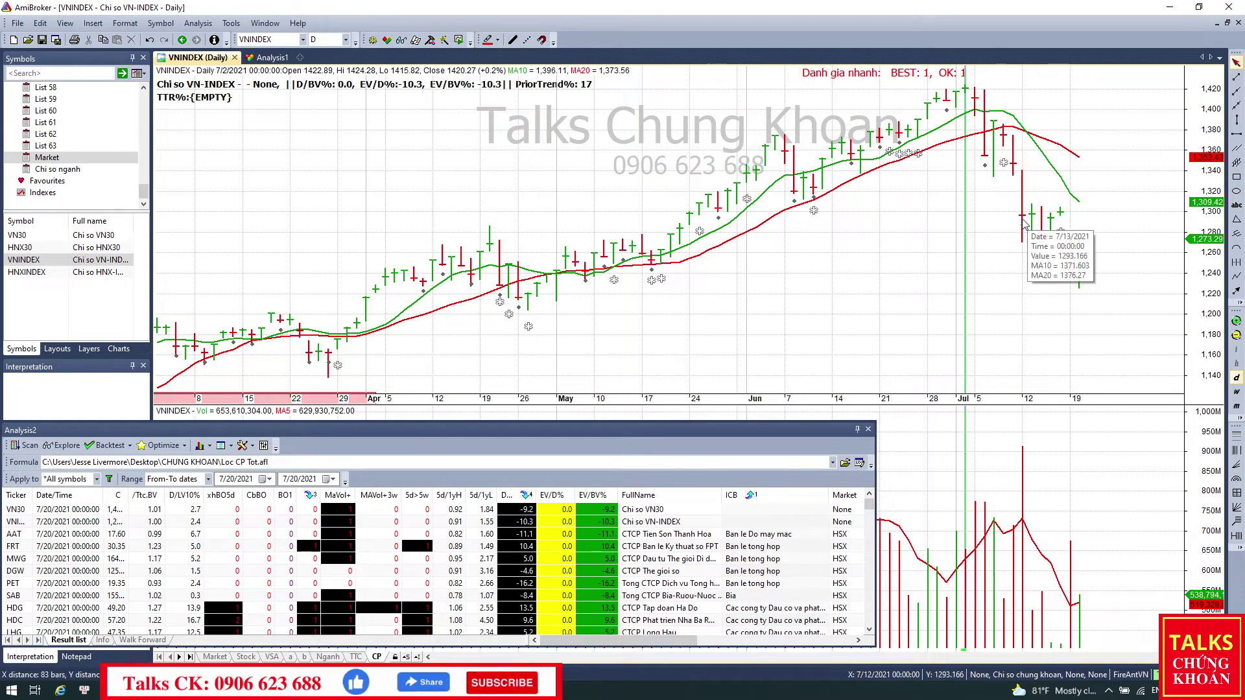
{"action": "key", "text": "Escape"}
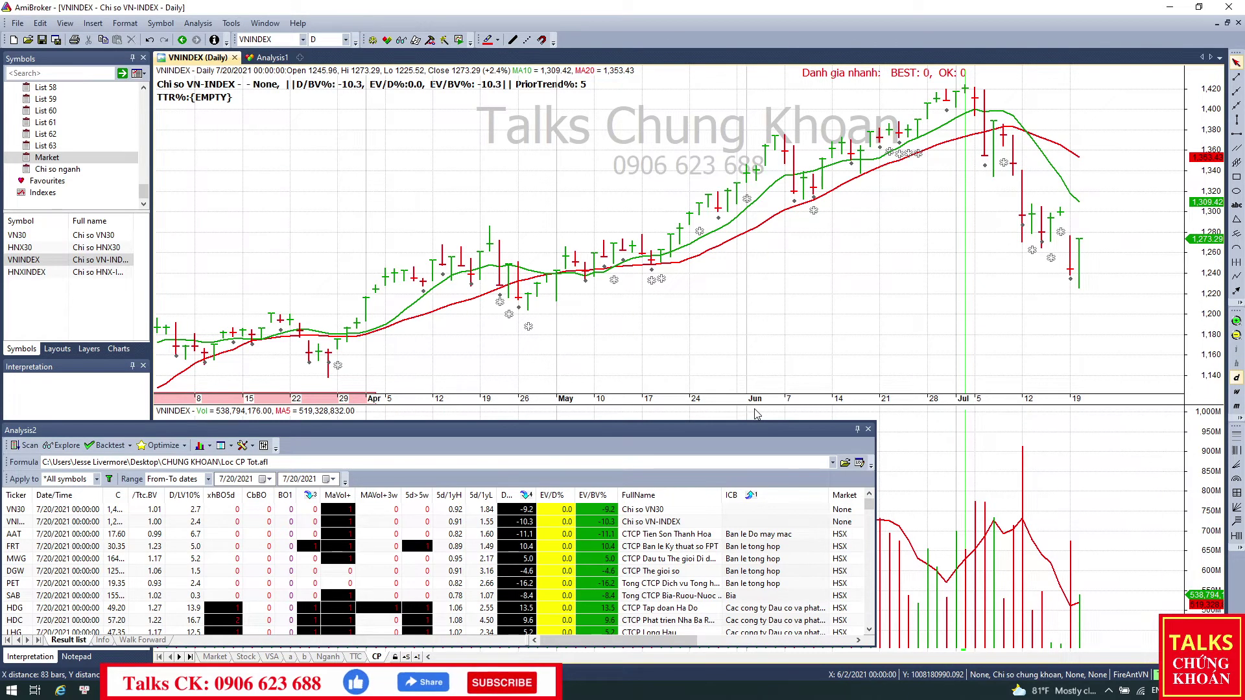
Compare the daily charts of the general retail stocks FRT, MWG and DGW from the analysis results
{"action": "left_click", "coordinate": [756, 548]}
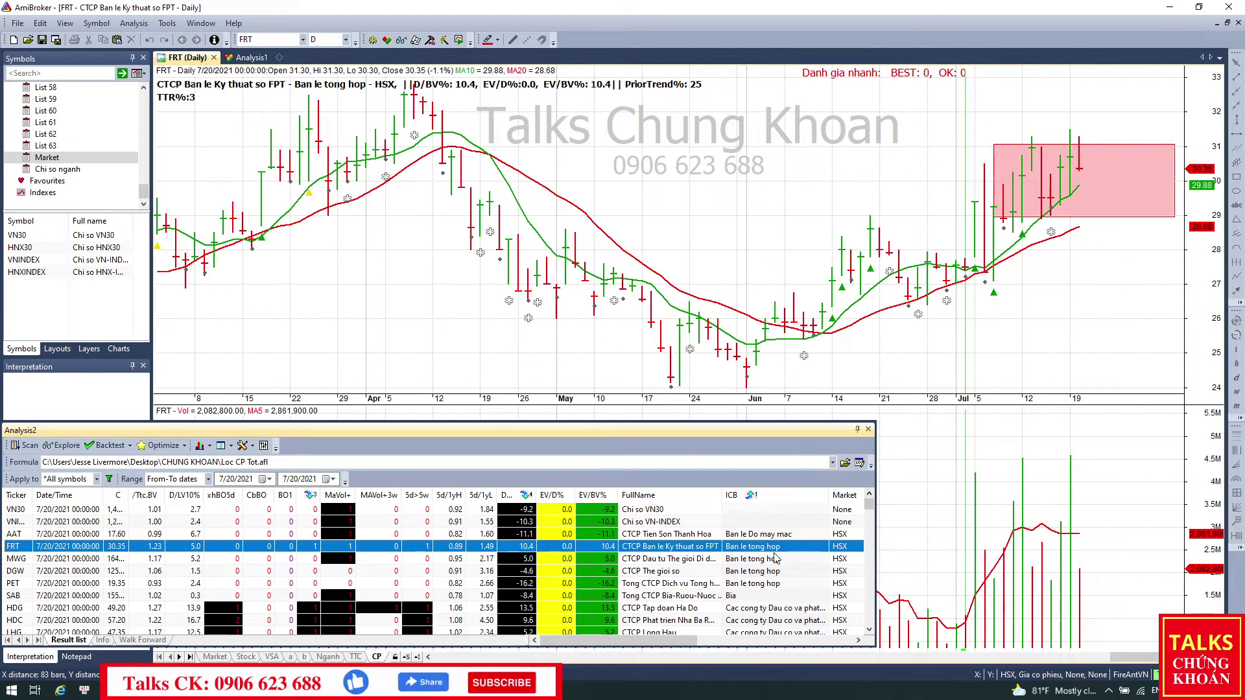
{"action": "left_click", "coordinate": [780, 559]}
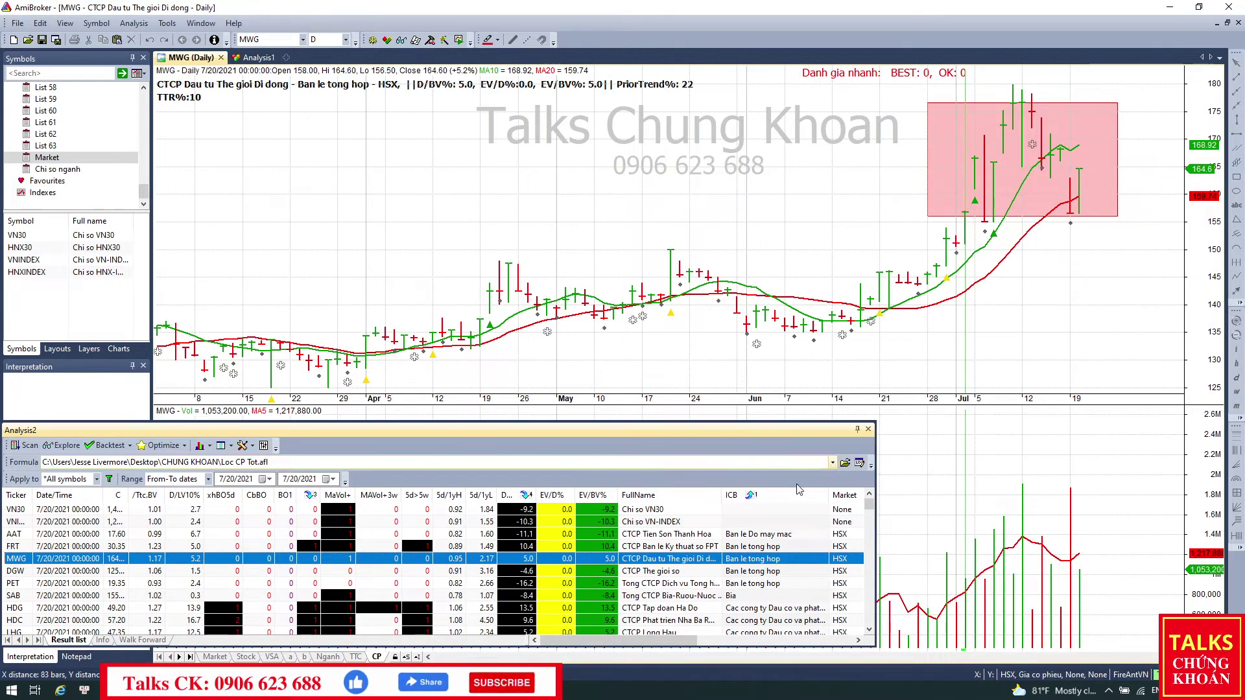
{"action": "key", "text": "Up"}
{"action": "key", "text": "Down"}
{"action": "key", "text": "Down"}
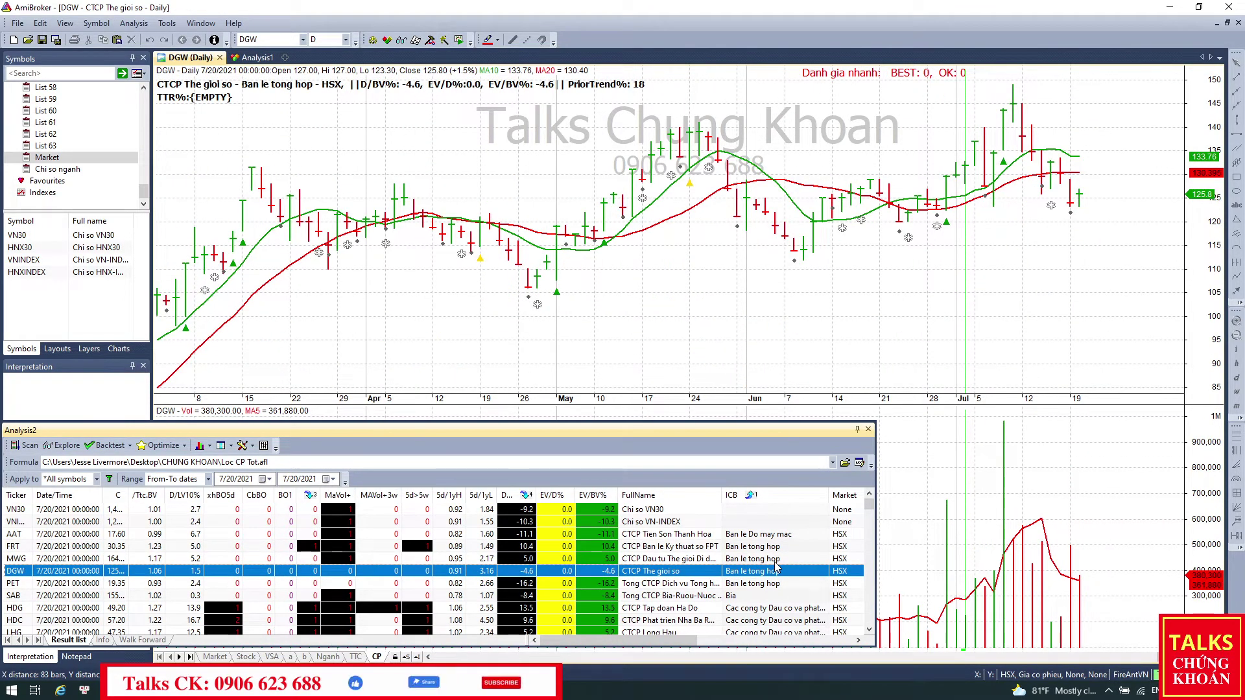
Draw a rectangle on the DGW chart from 18 June 2021 past the latest bar, spanning prices of about 126 to 145
{"action": "left_click", "coordinate": [1088, 295]}
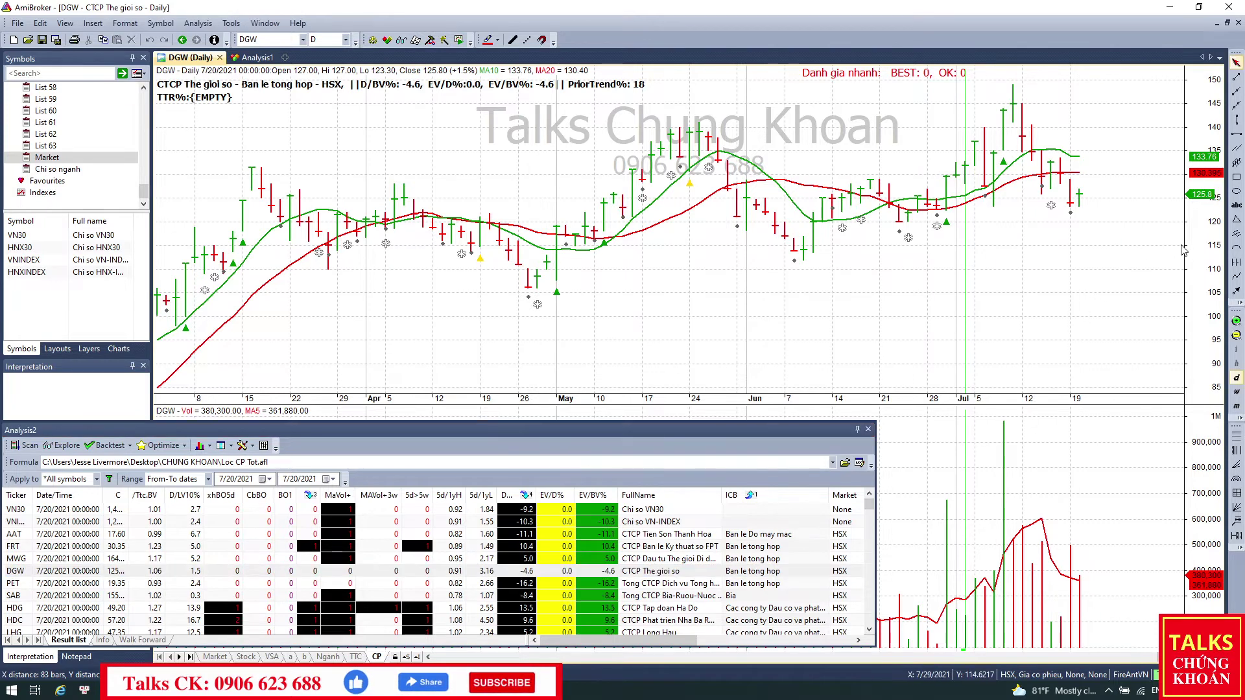
{"action": "left_click", "coordinate": [1236, 176]}
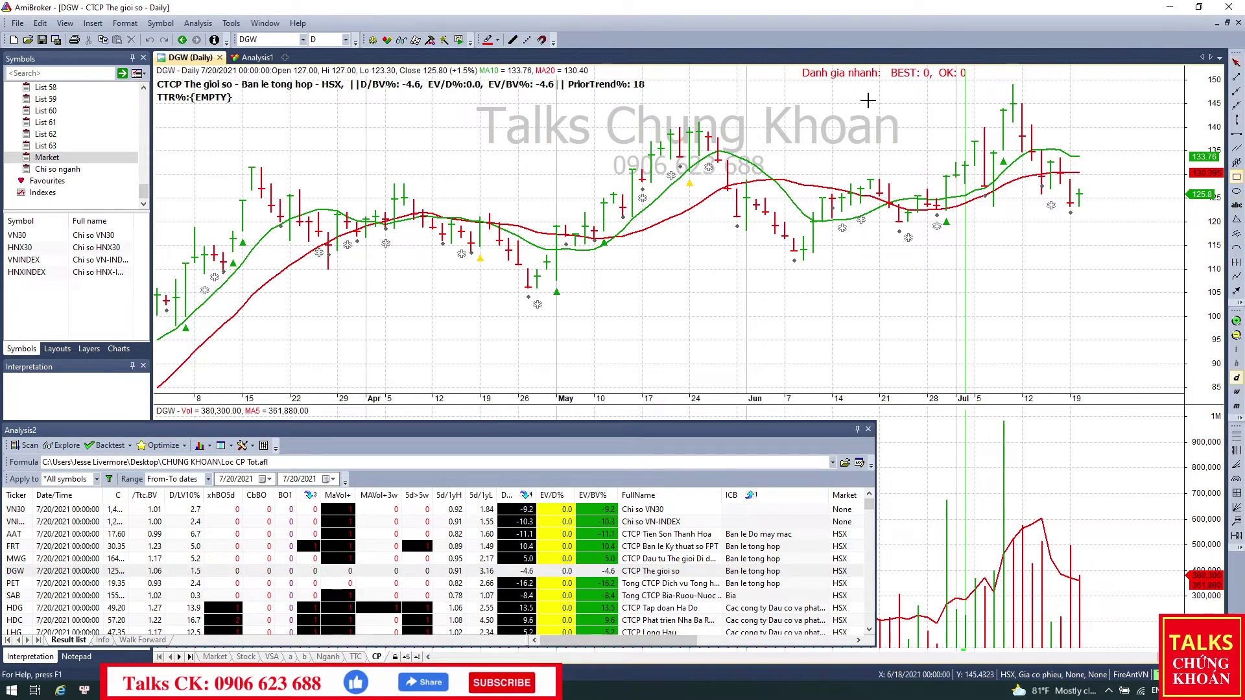
{"action": "left_click_drag", "start_coordinate": [868, 100], "coordinate": [1213, 191]}
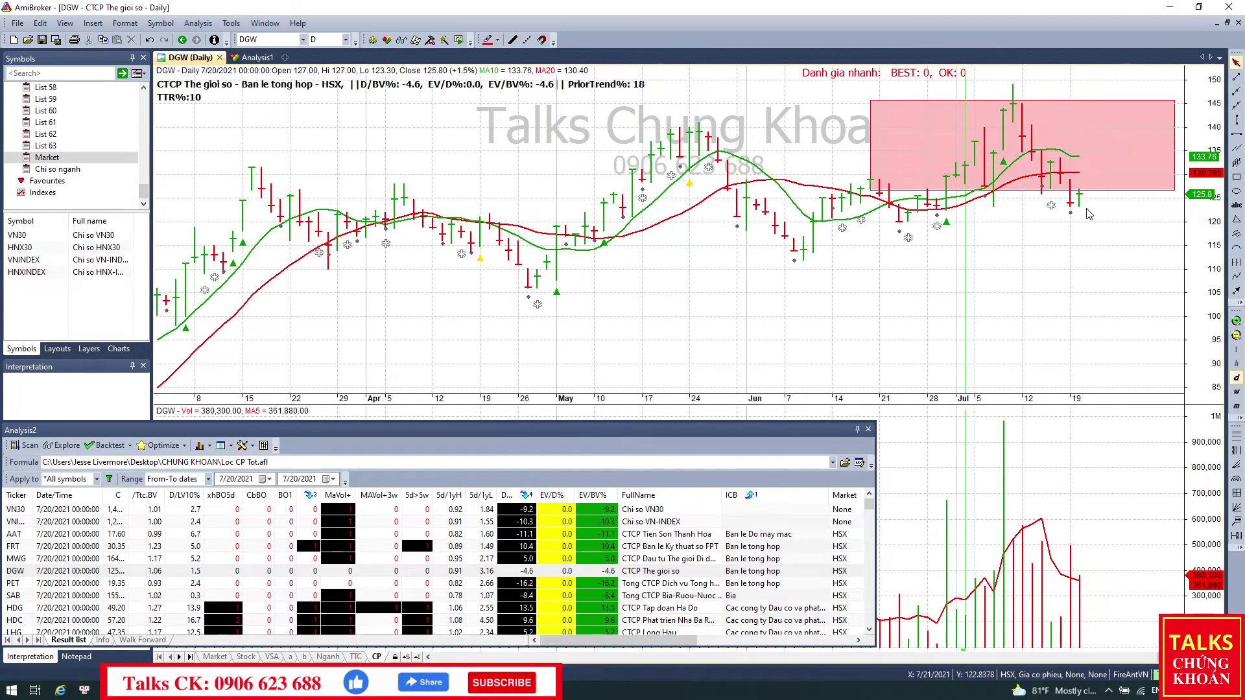
View the daily chart of the retail stock PET and of the real estate stock HDG from the analysis results
{"action": "left_click", "coordinate": [719, 585]}
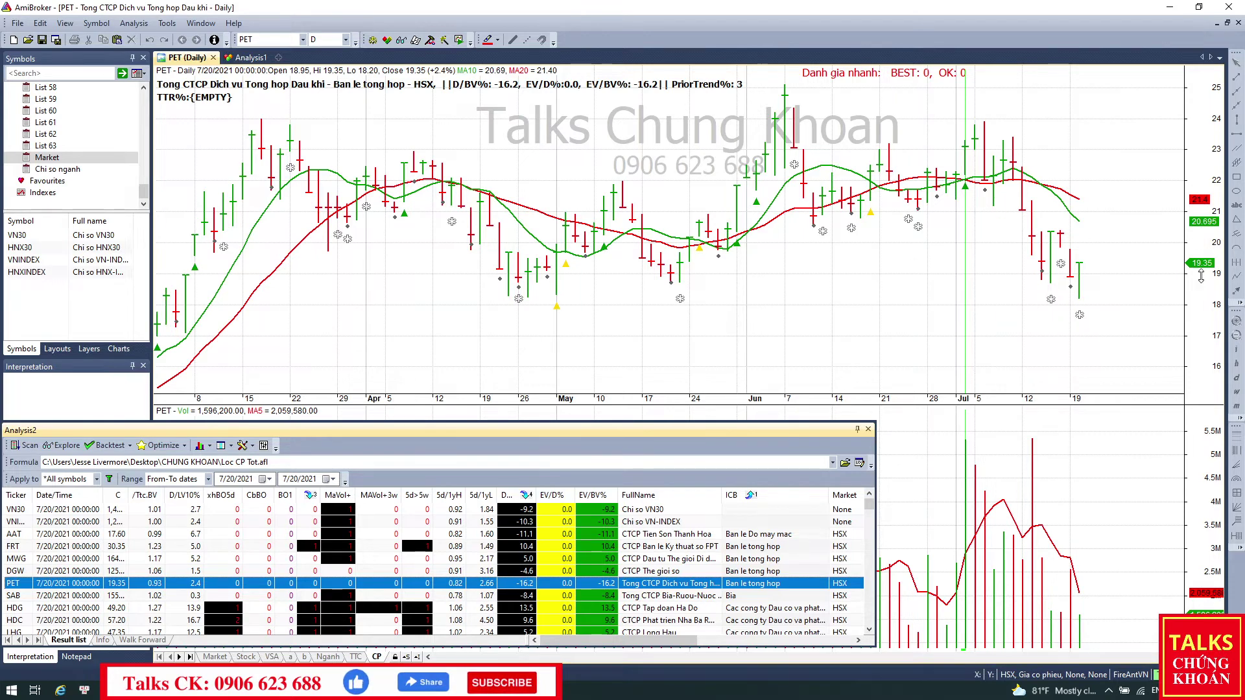
{"action": "scroll", "coordinate": [762, 594], "scroll_direction": "down", "scroll_amount": 2}
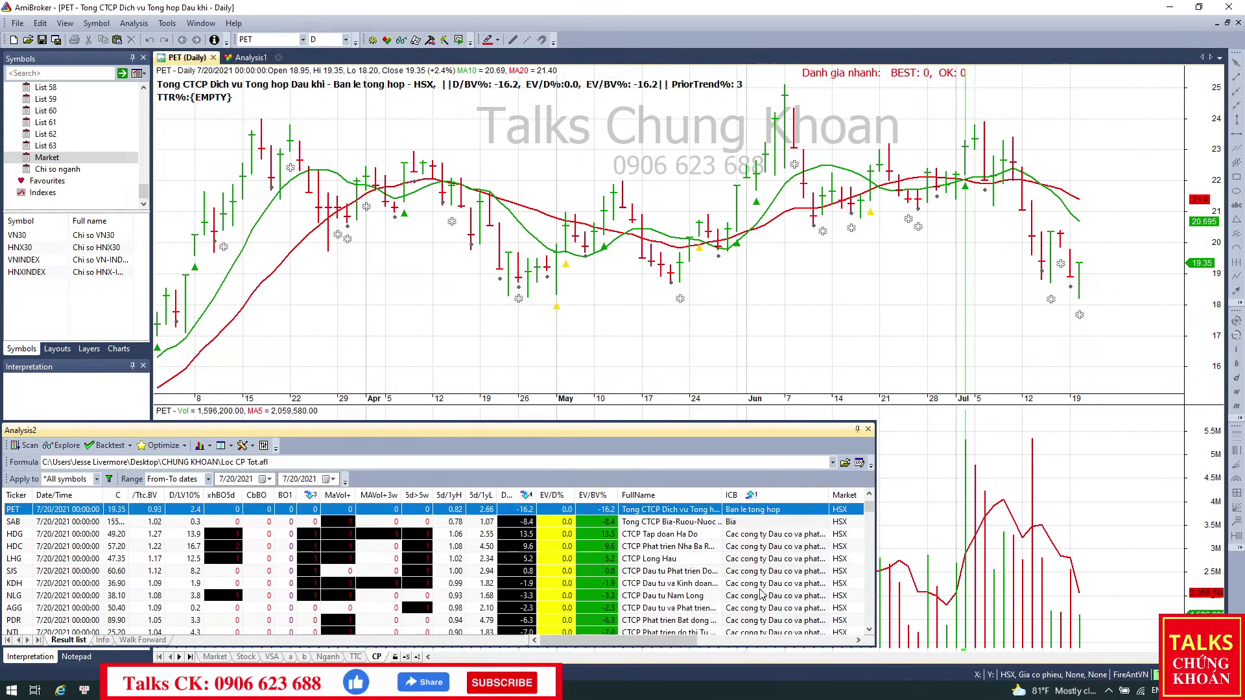
{"action": "left_click", "coordinate": [772, 535]}
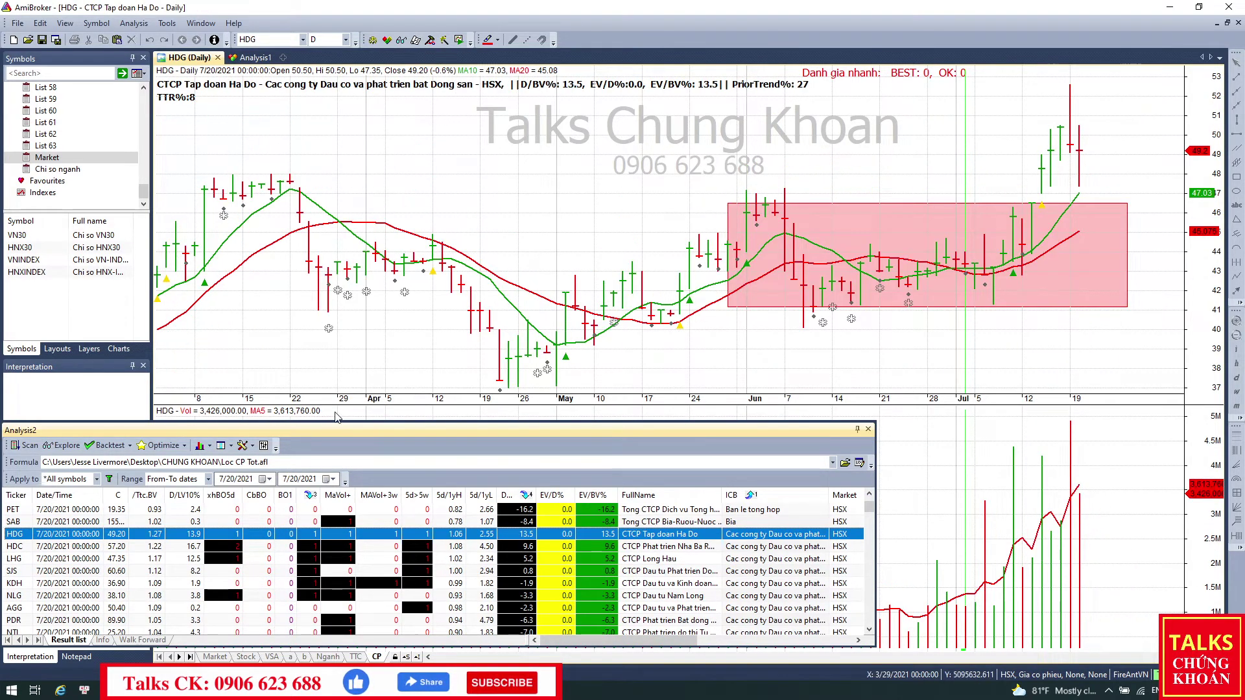